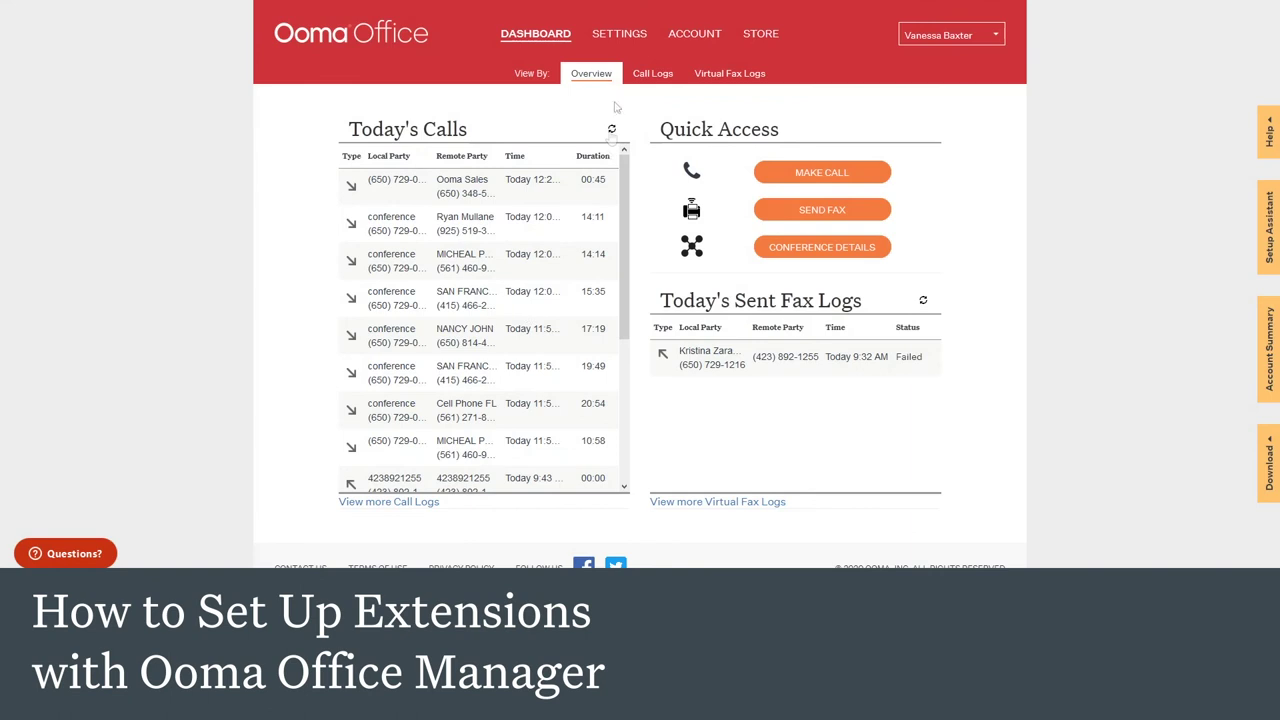
Step: Open the Extensions settings page listing extensions 1000 through 1199
left_click(619, 36)
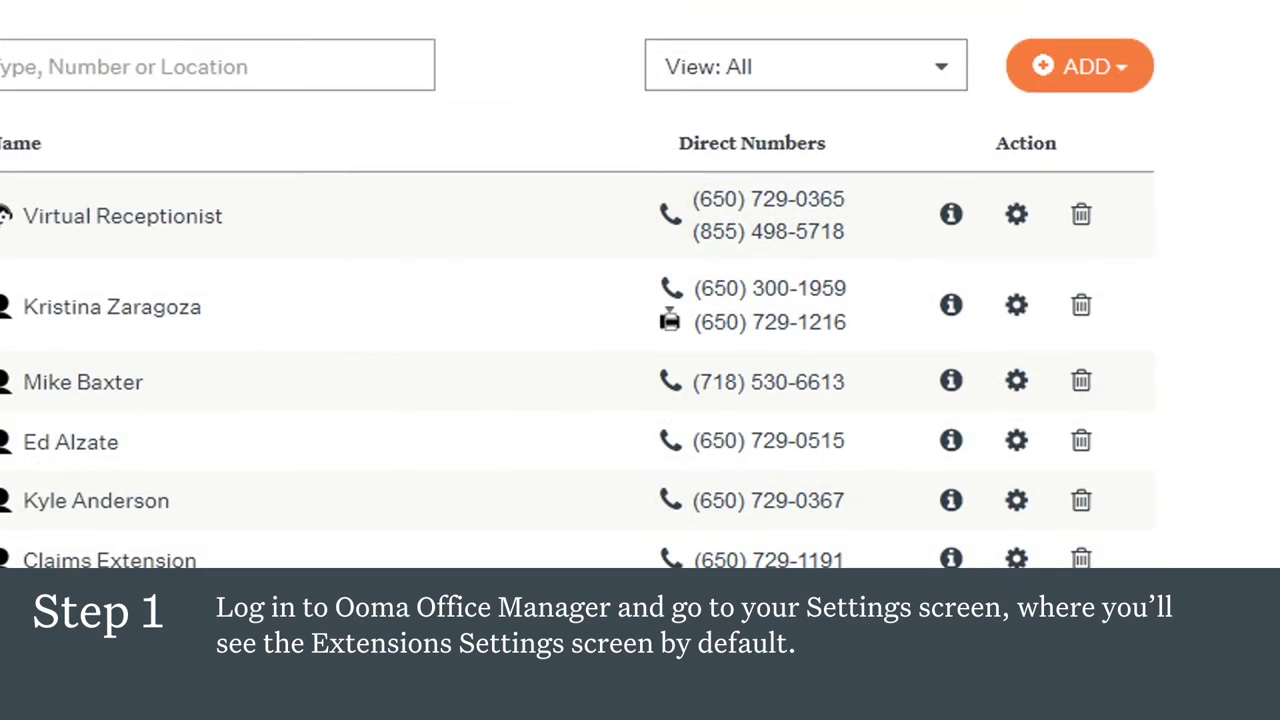
Step: Add a user named New User with an email address at NEWARK, and view the per-user pricing chart
left_click(1127, 84)
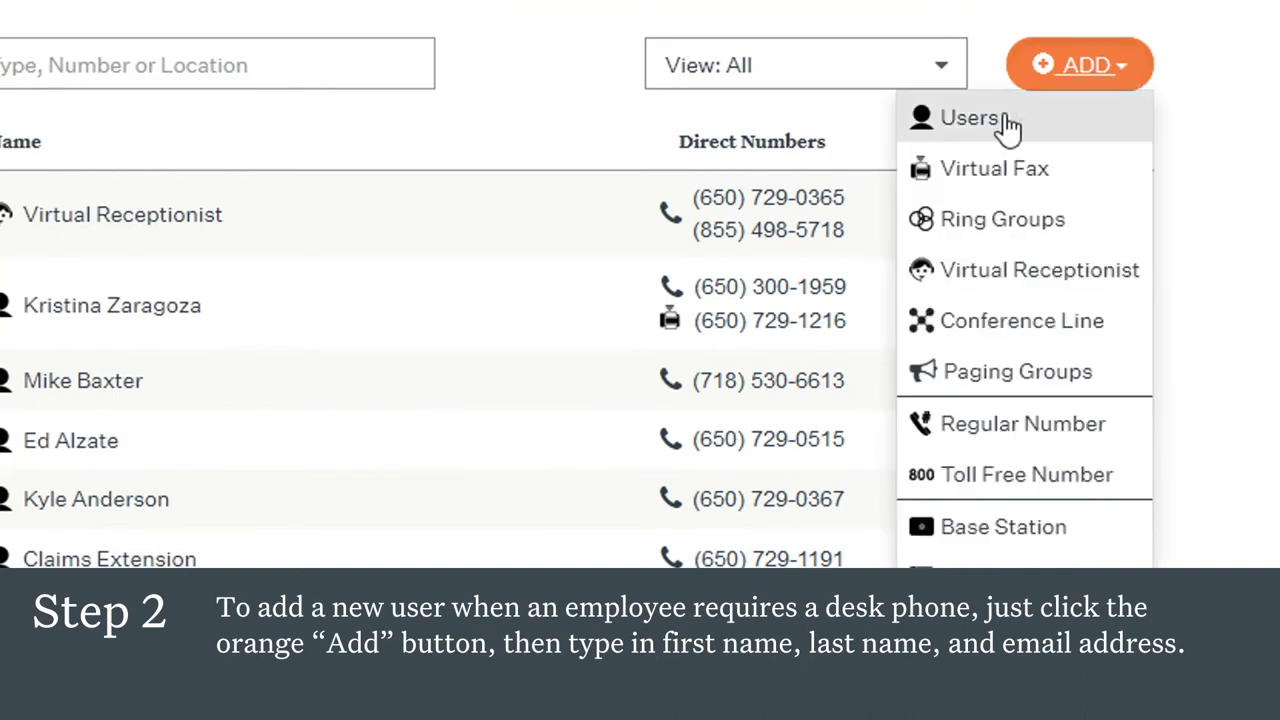
left_click(1010, 125)
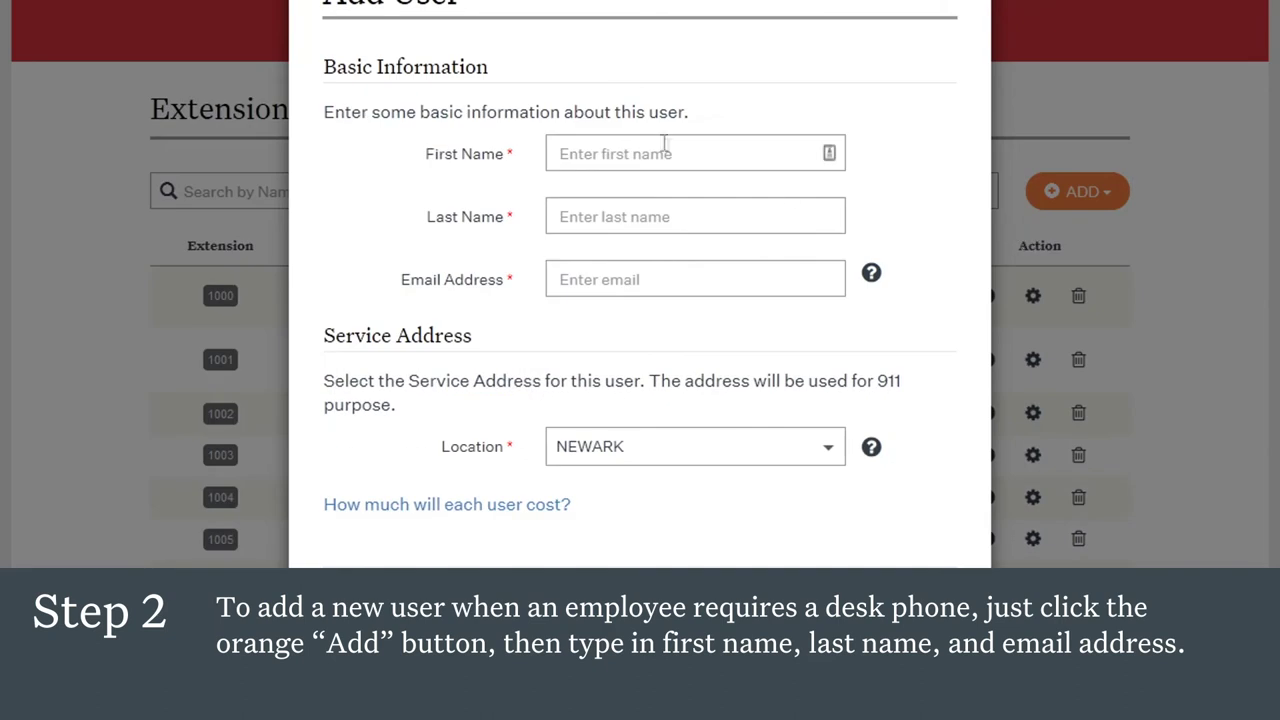
left_click(662, 143)
type("New")
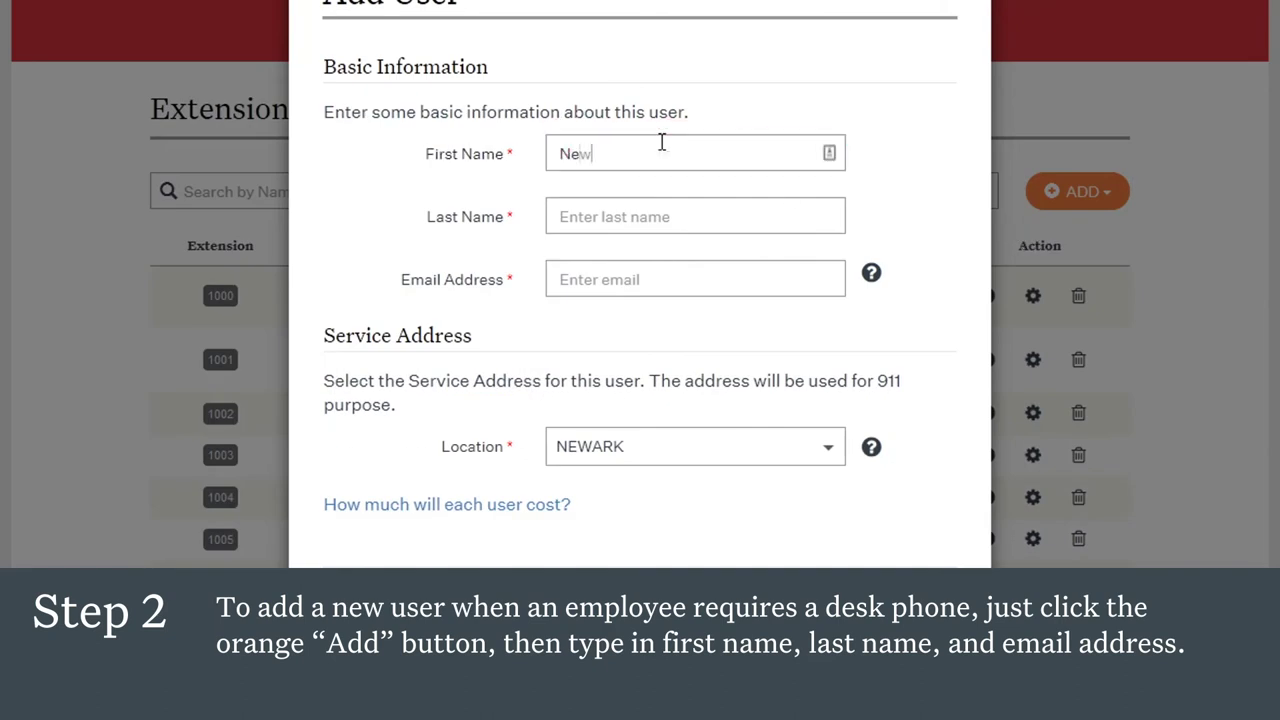
type("User")
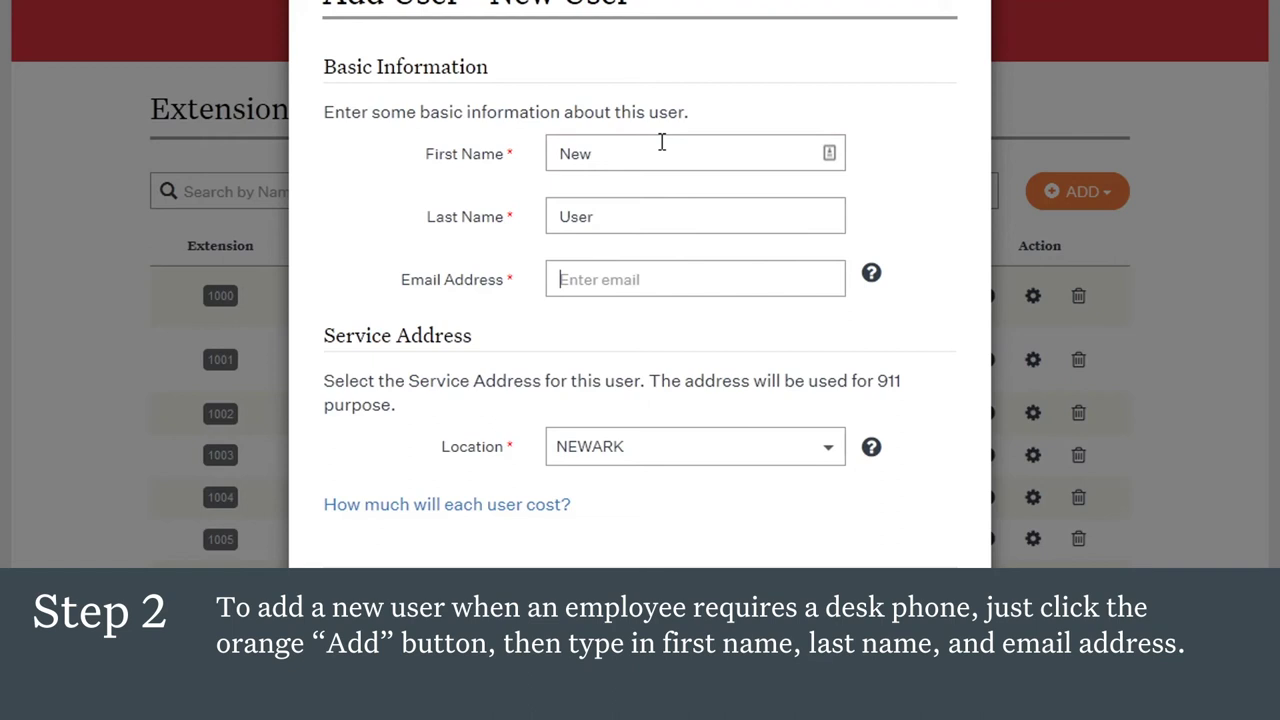
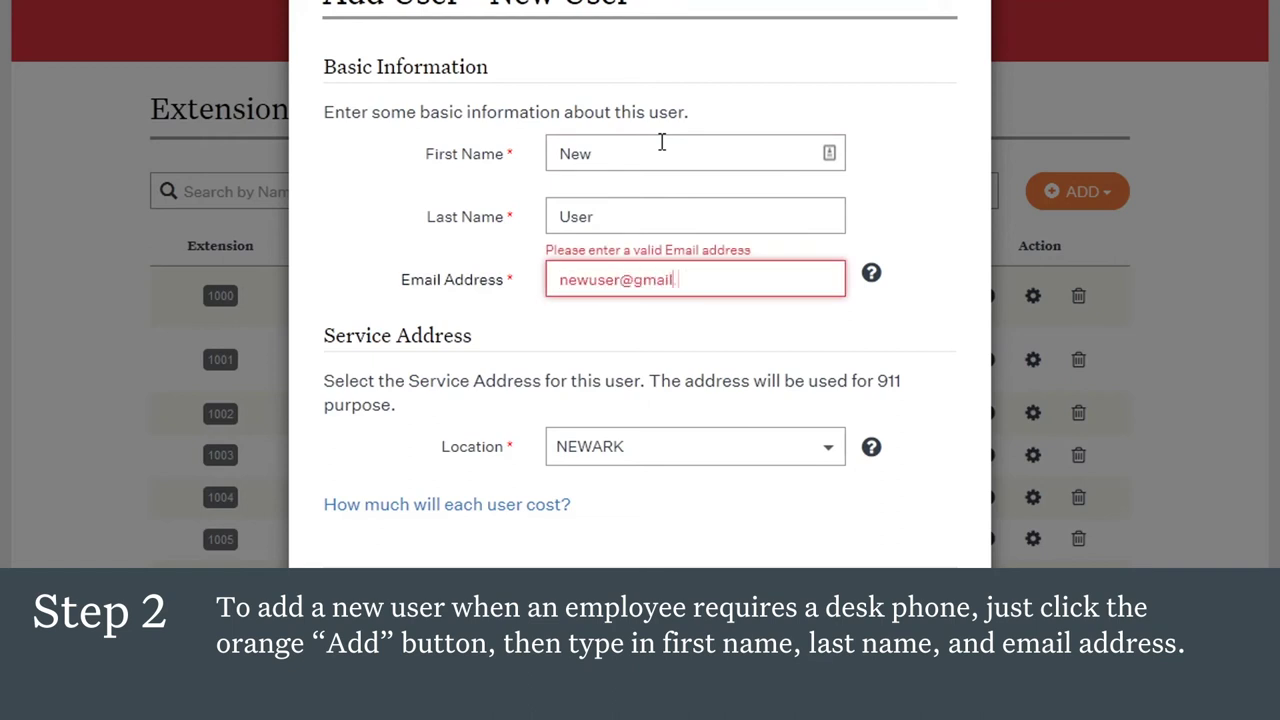
left_click(830, 456)
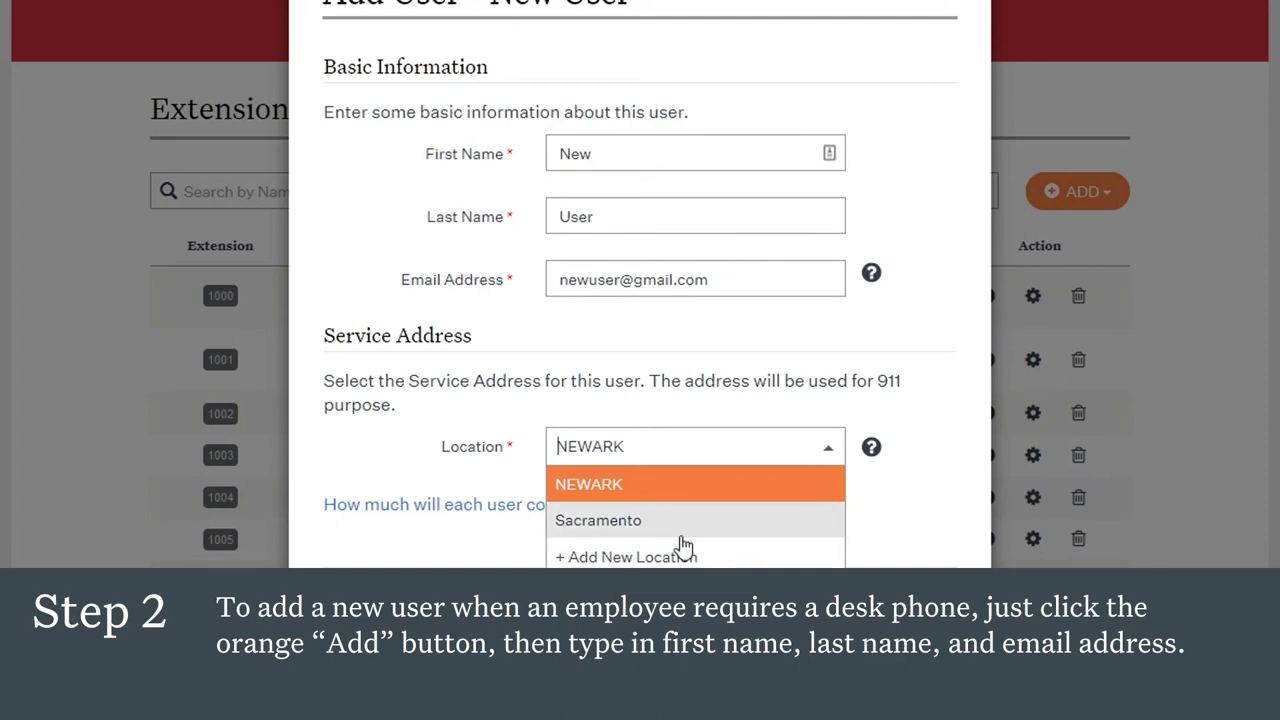
left_click(790, 498)
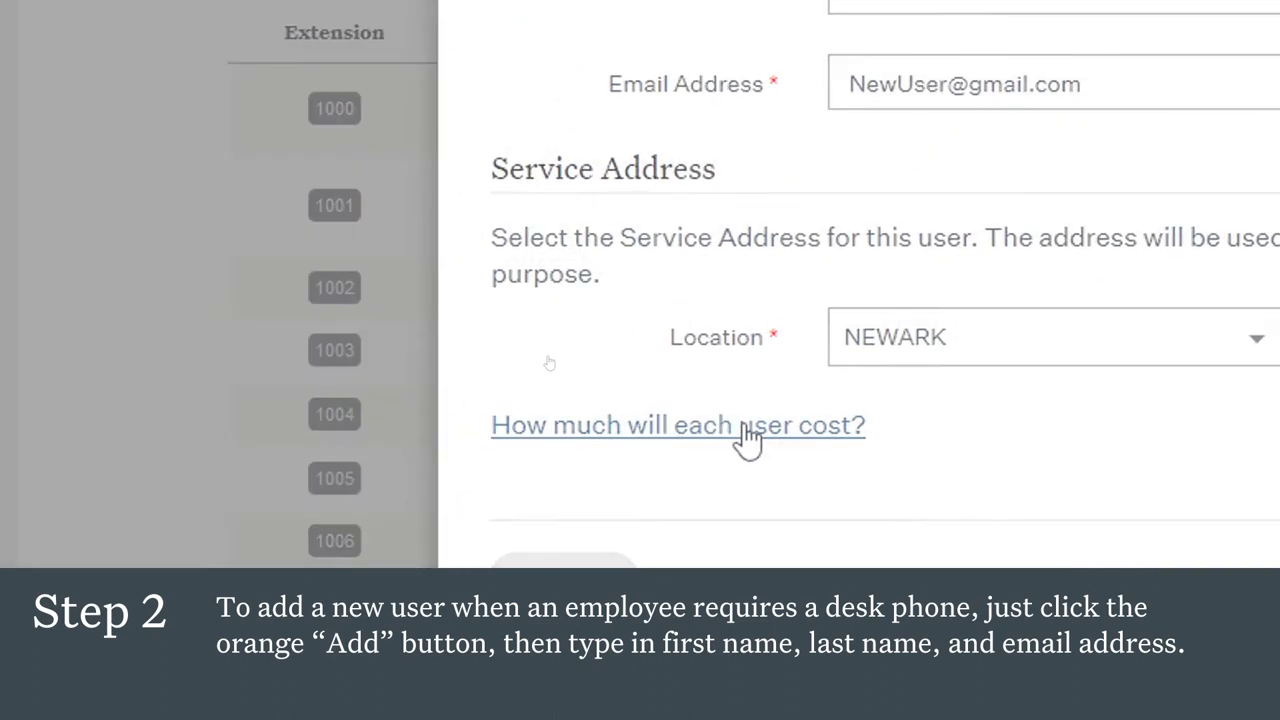
left_click(748, 430)
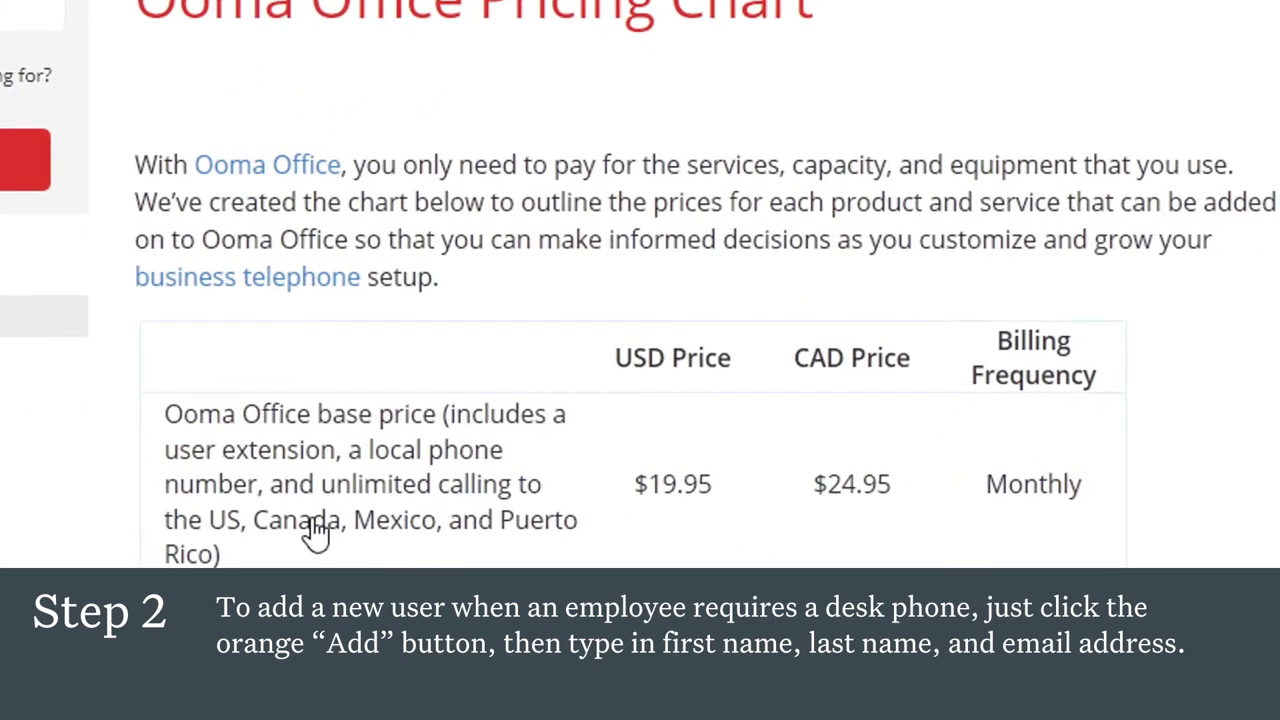
scroll(316, 533, "down", 5)
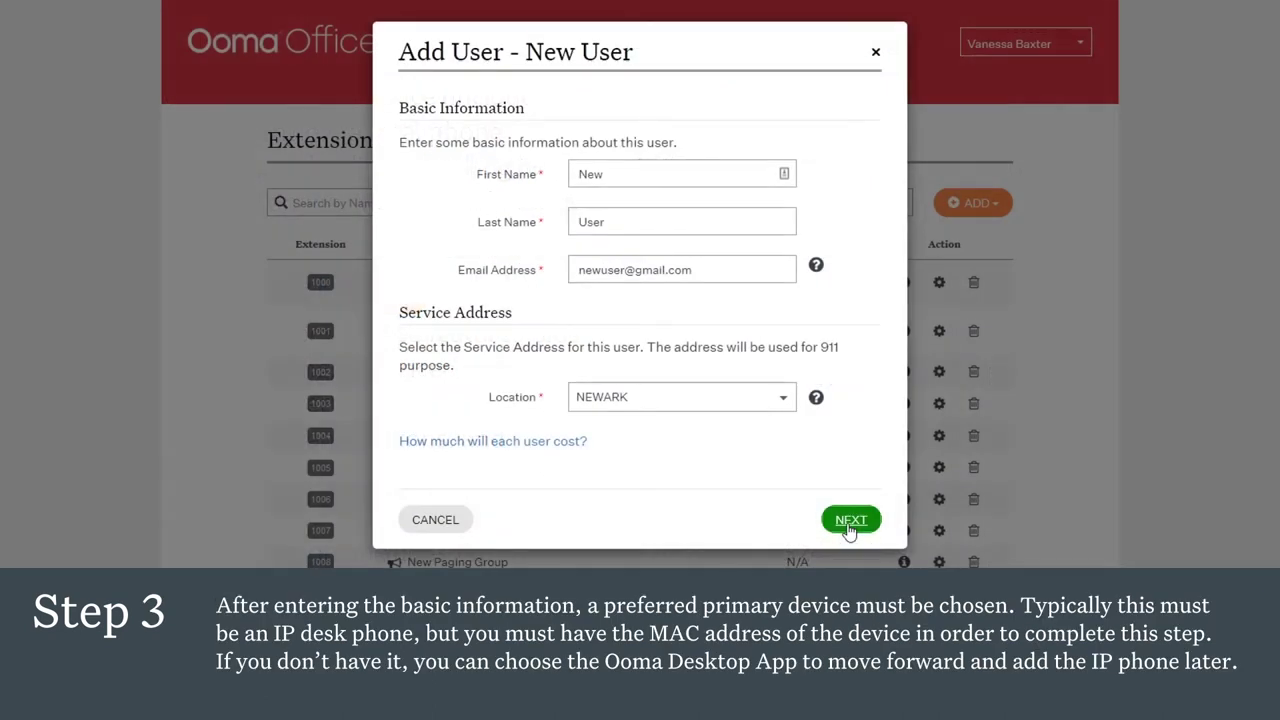
Step: Set the Ooma Office desktop app as primary device after abandoning a Yealink T48S desk phone
left_click(848, 522)
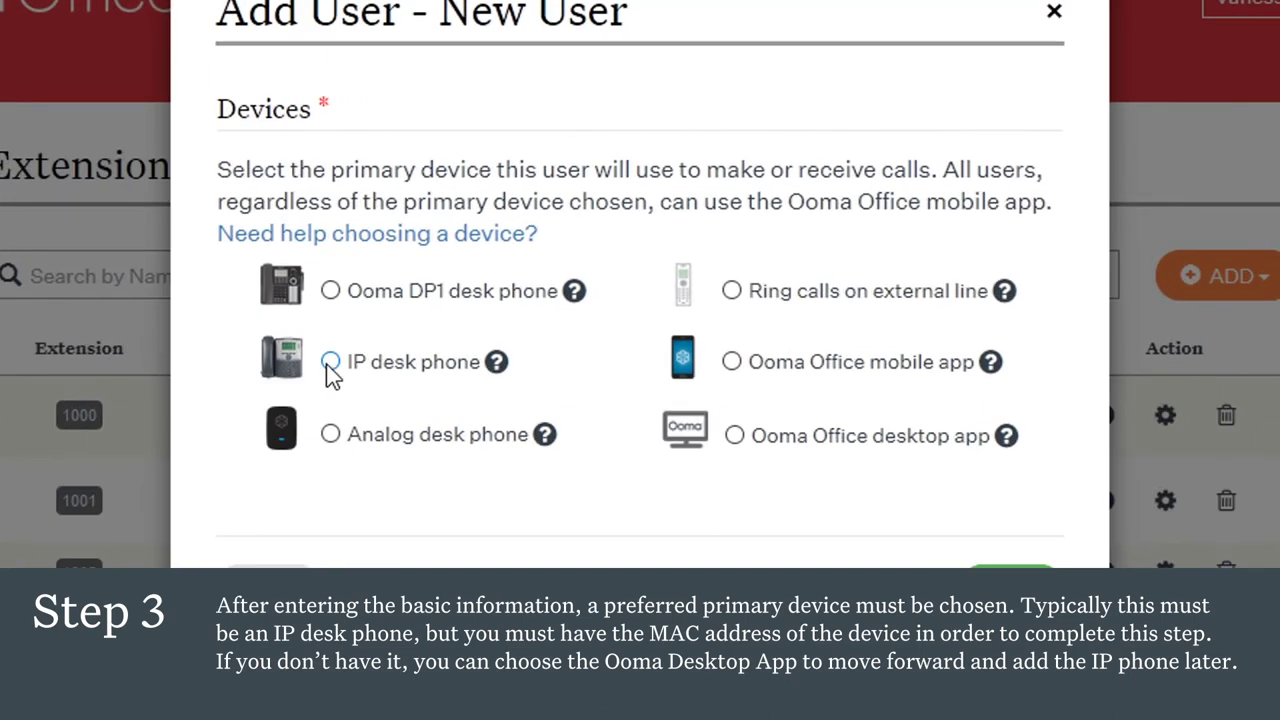
left_click(330, 362)
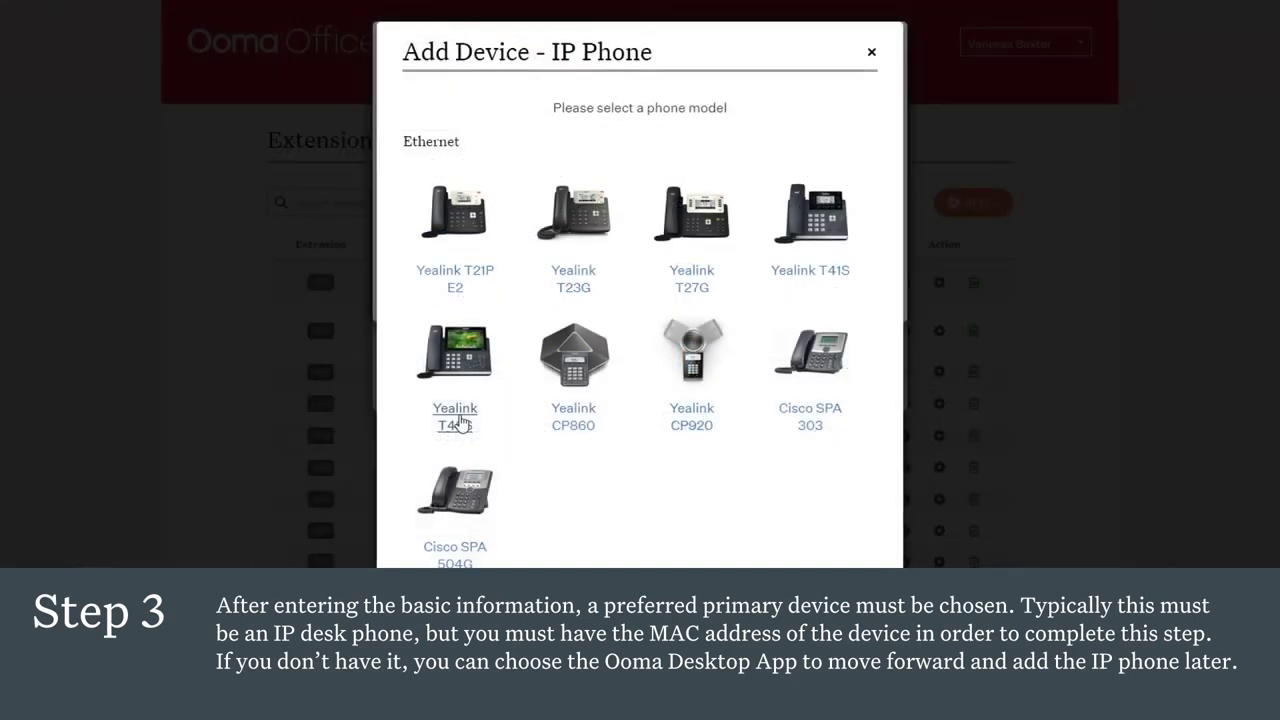
left_click(457, 418)
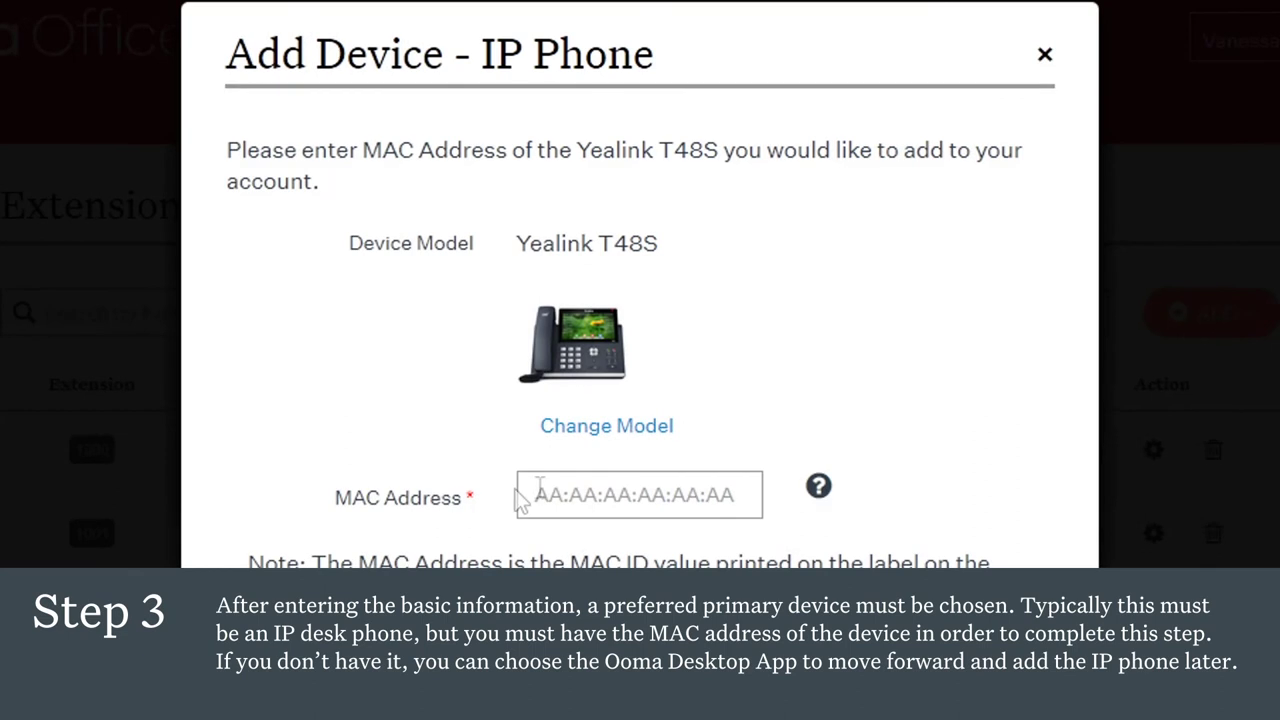
left_click(537, 492)
left_click(1045, 56)
left_click(733, 470)
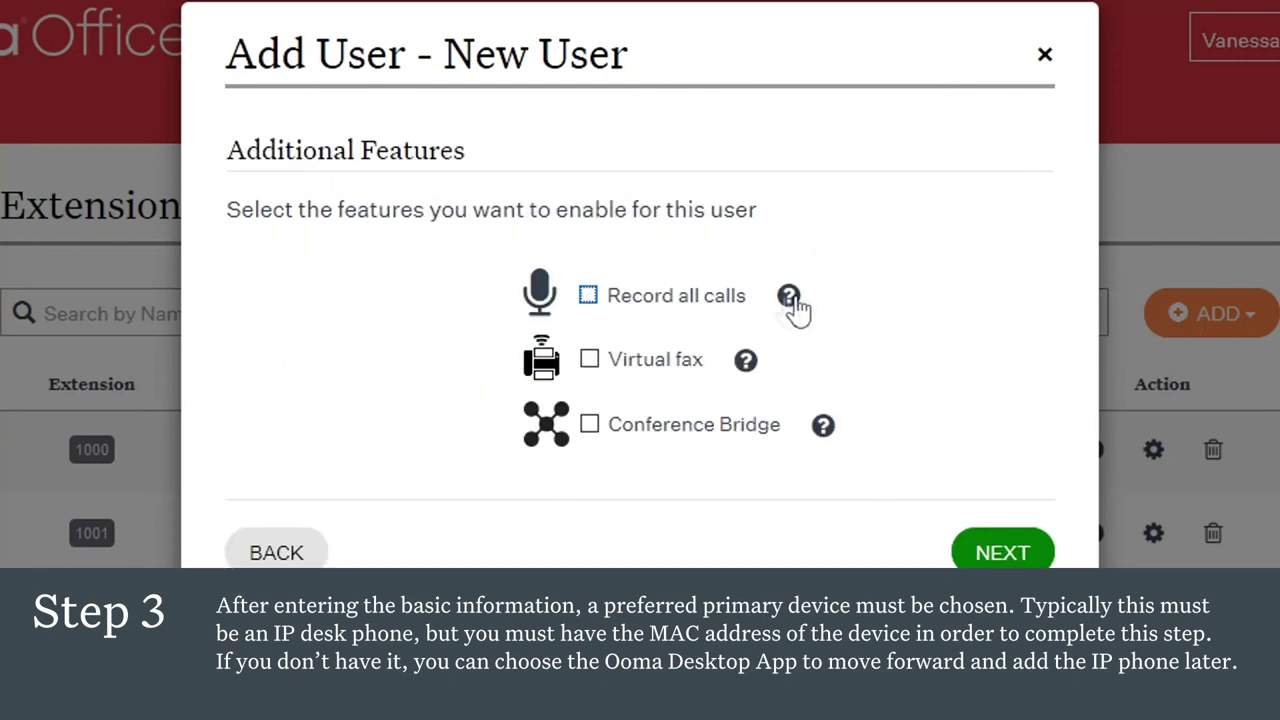
mouse_move(790, 298)
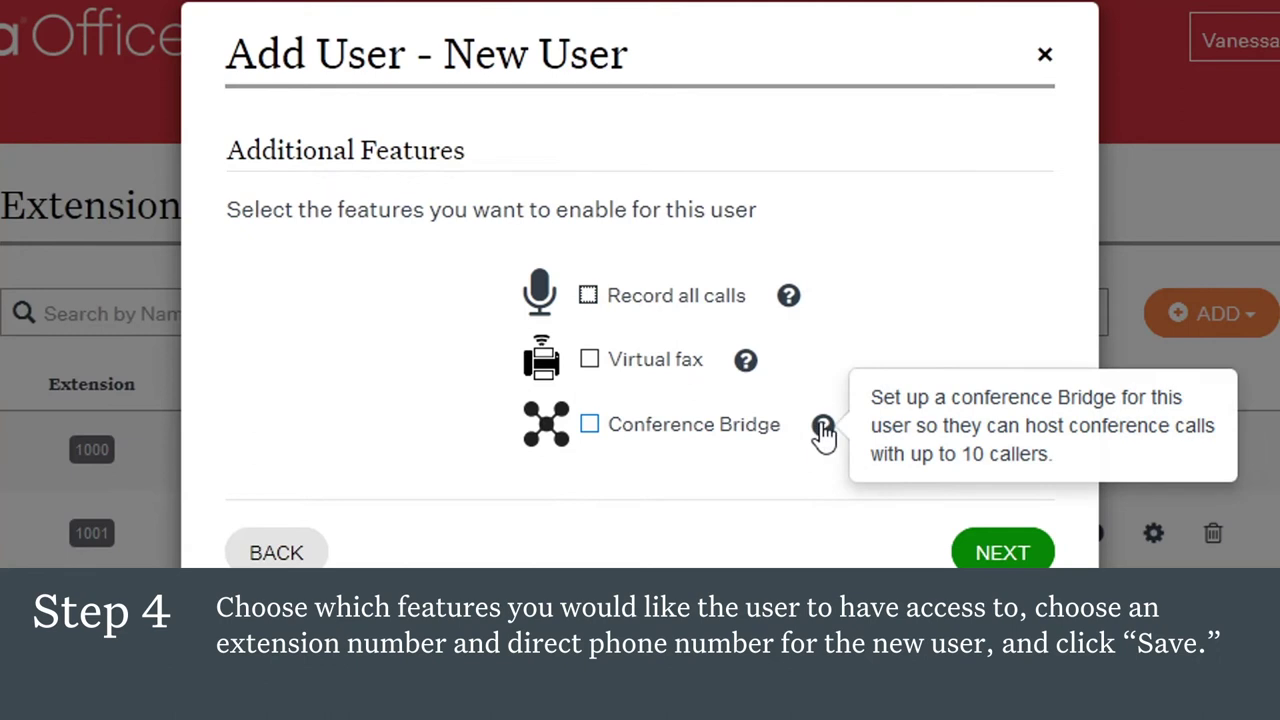
Step: Keep extension 1010 for the new user and bring up the direct number selection
left_click(1003, 553)
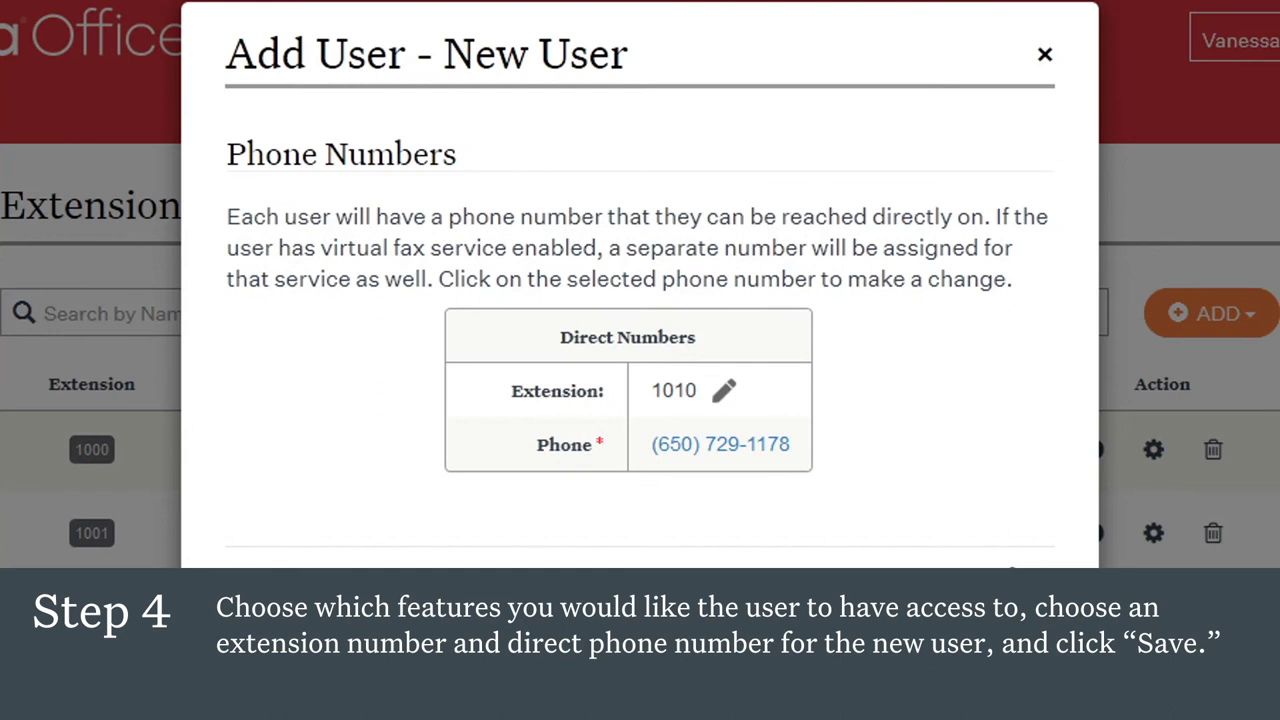
left_click(722, 397)
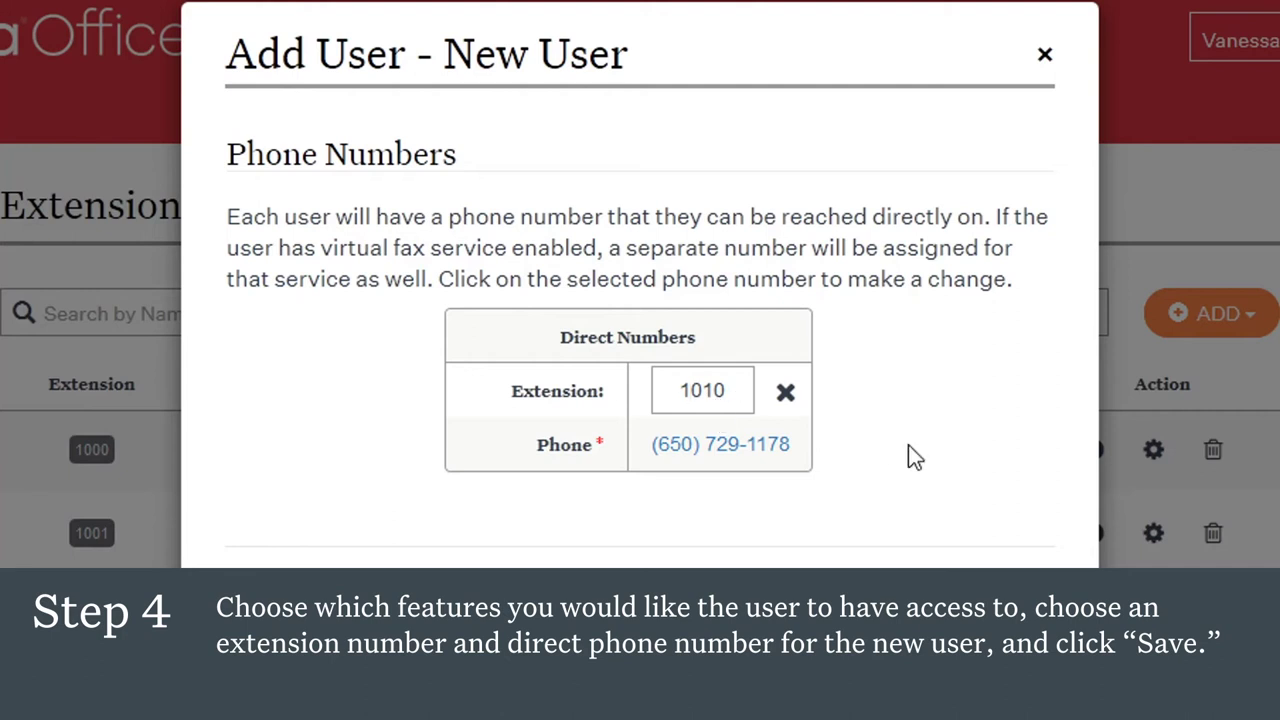
left_click(787, 396)
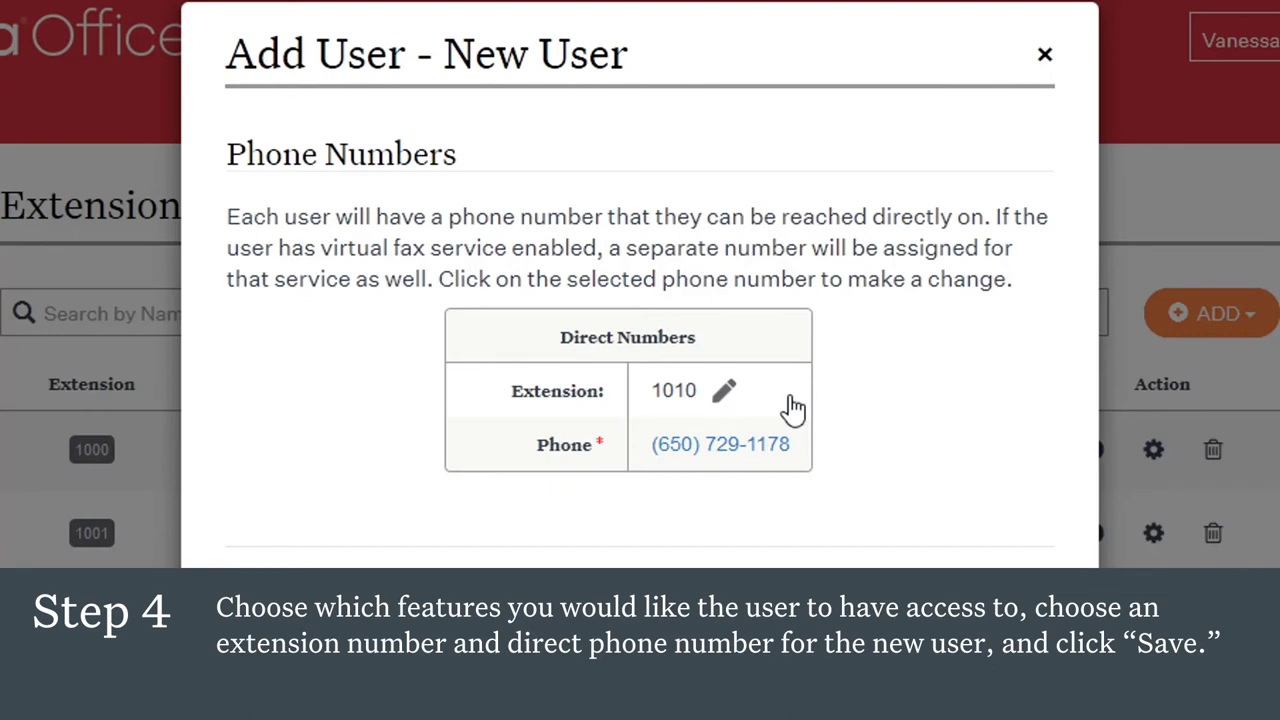
left_click(721, 448)
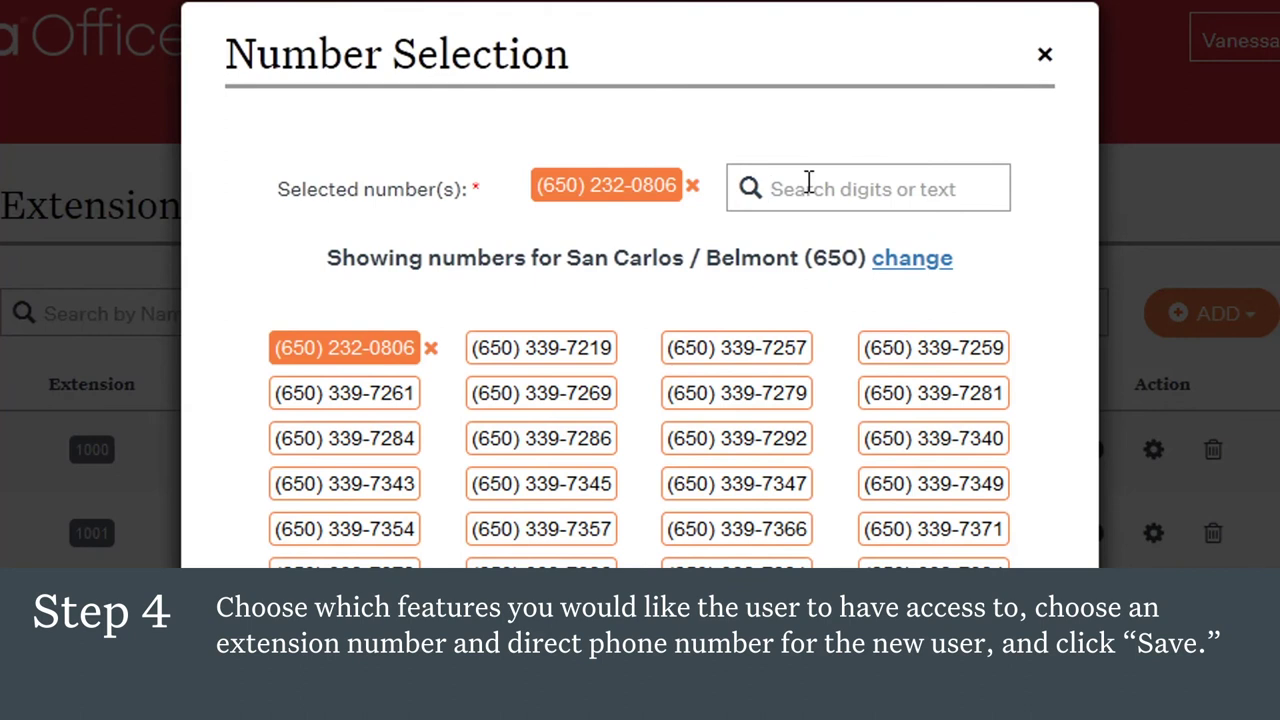
type("666")
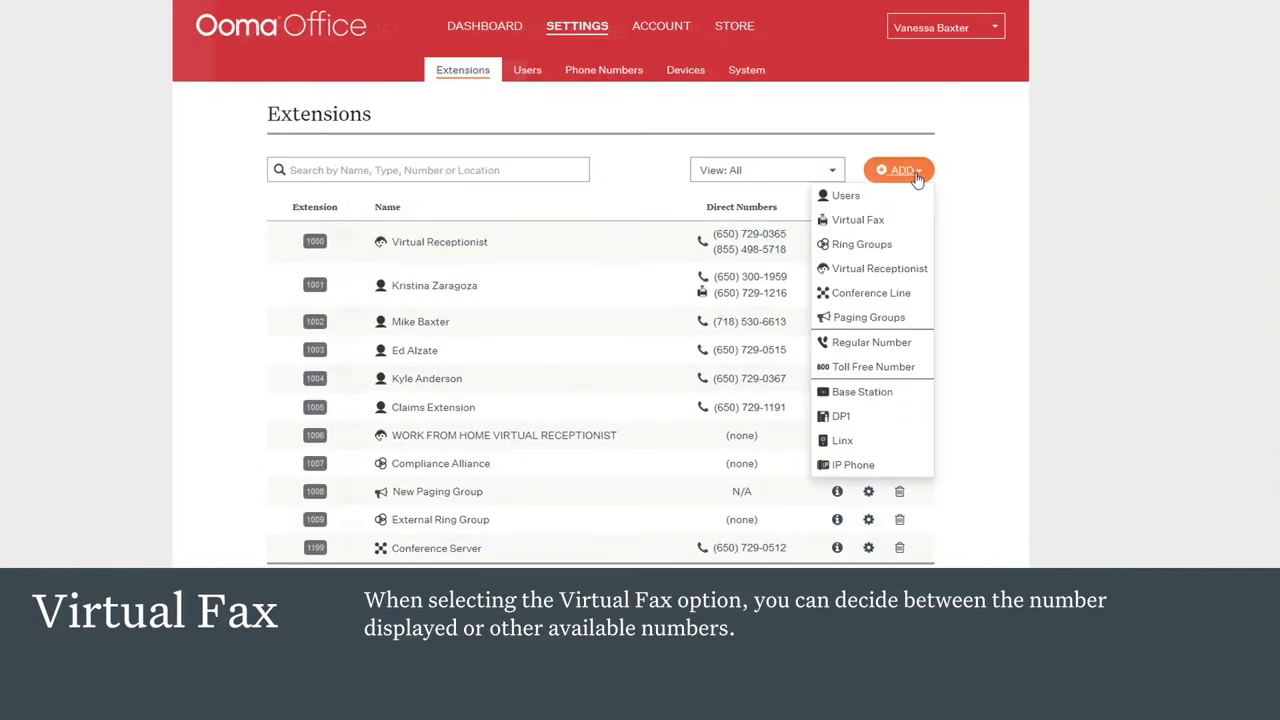
left_click(872, 224)
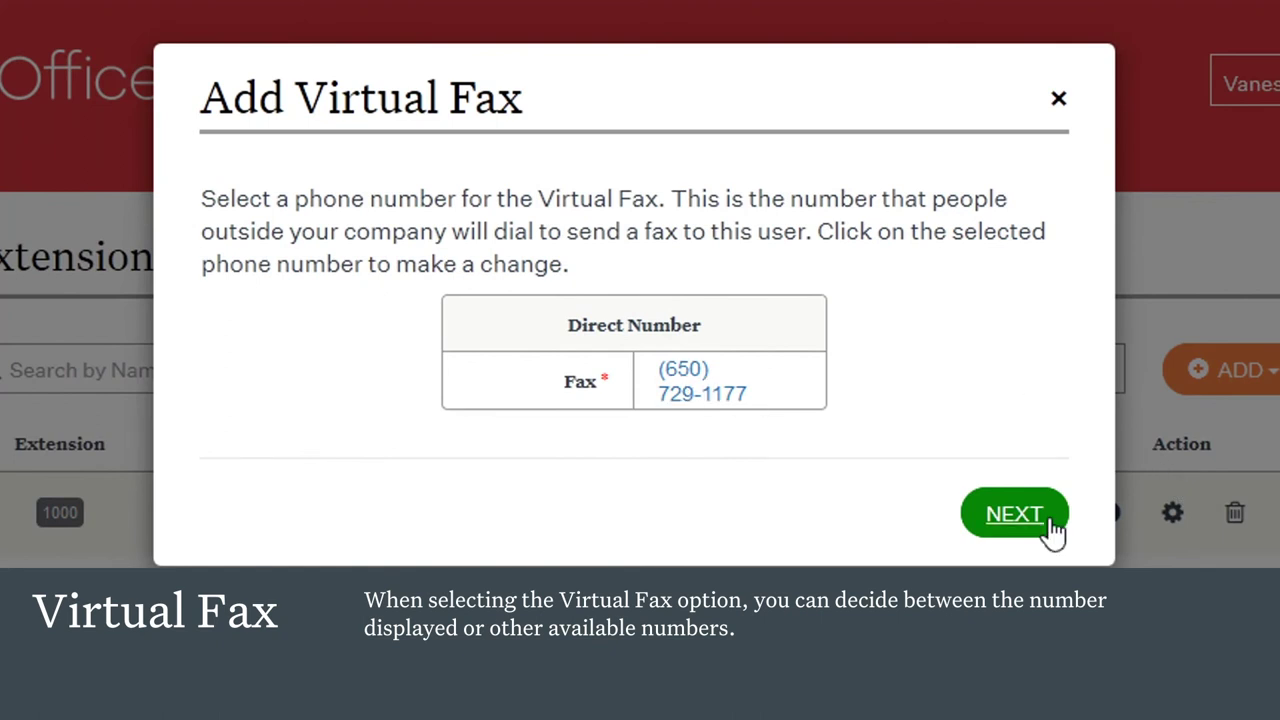
left_click(1015, 514)
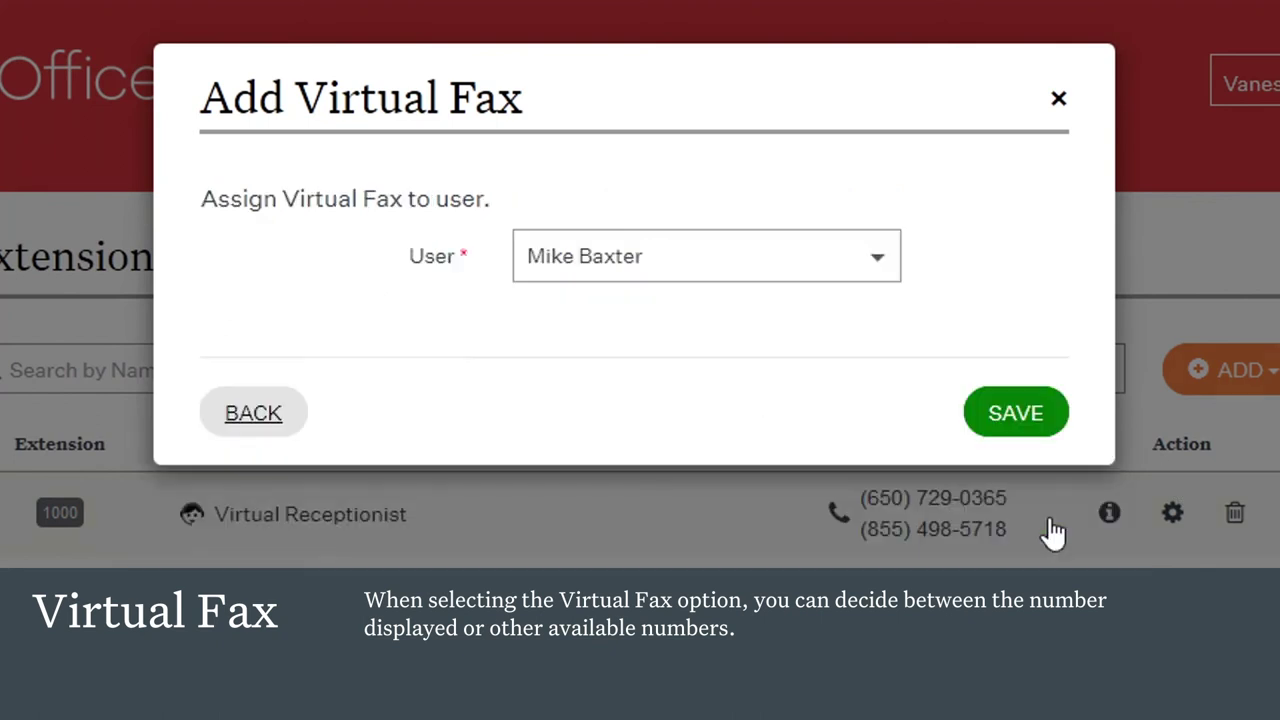
left_click(882, 265)
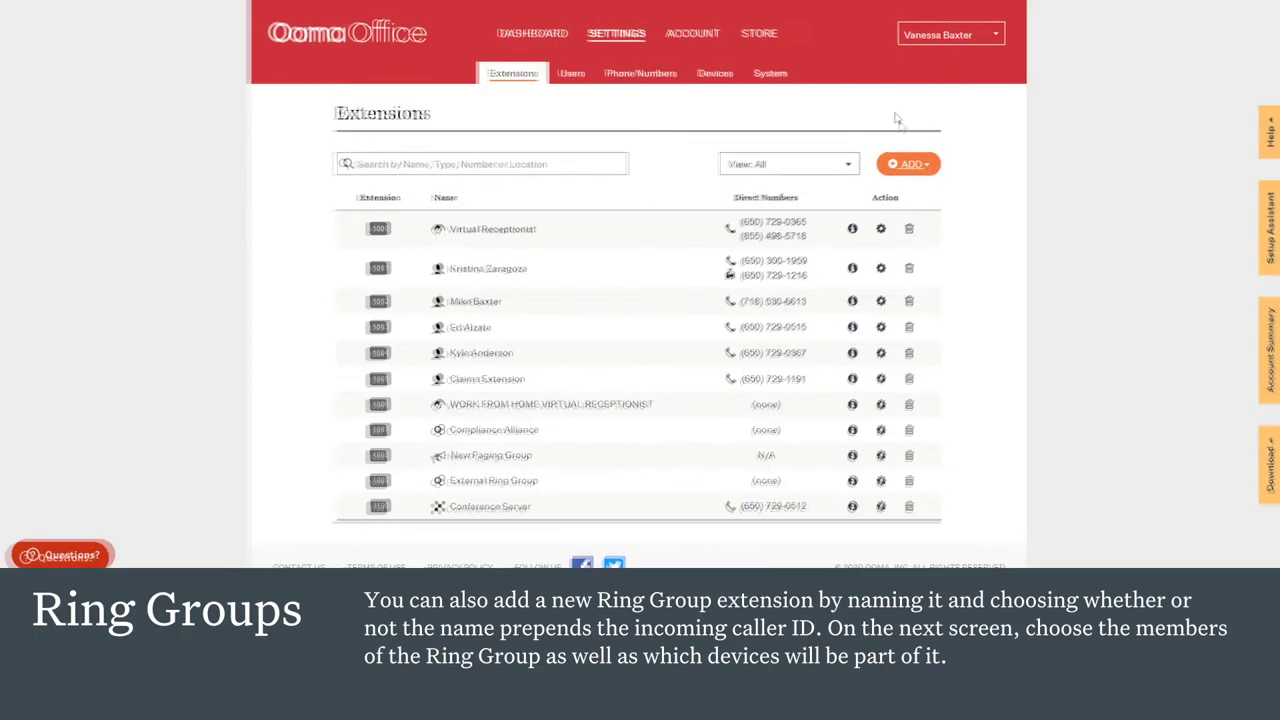
Step: Create ring group 'New Ring Group' with its name prepended to caller ID and simultaneous ringing
left_click(914, 178)
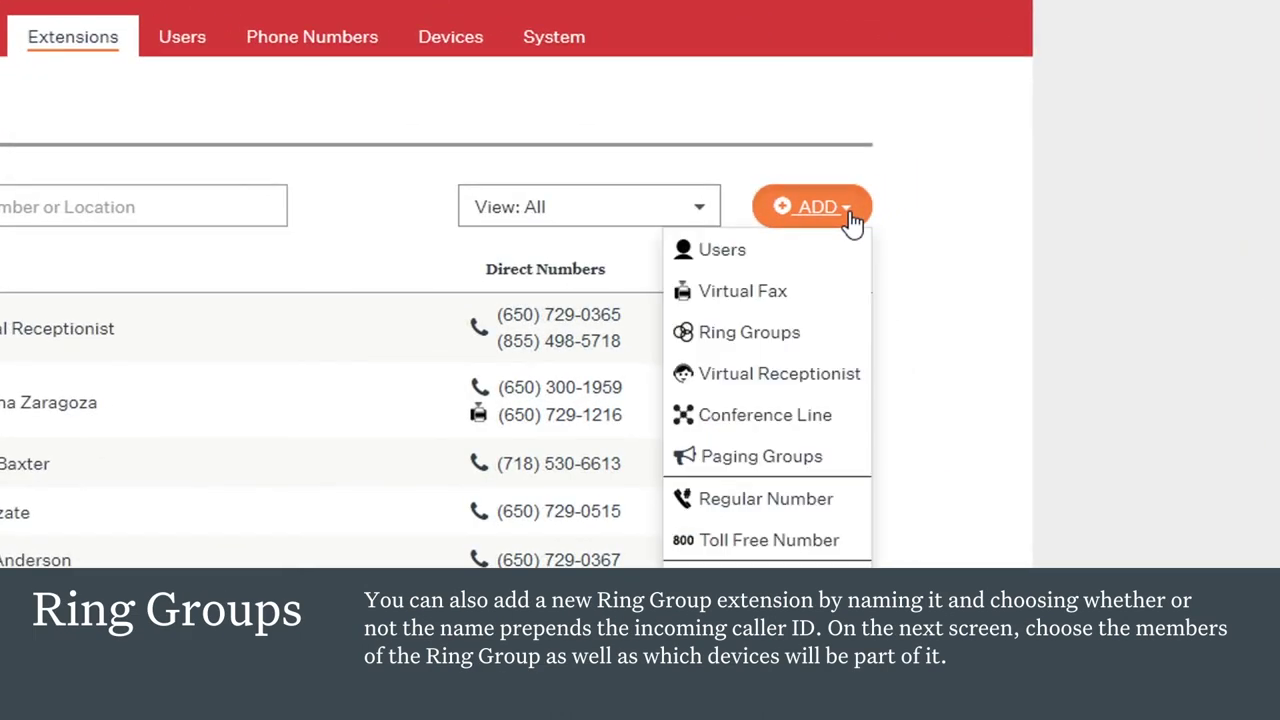
left_click(800, 333)
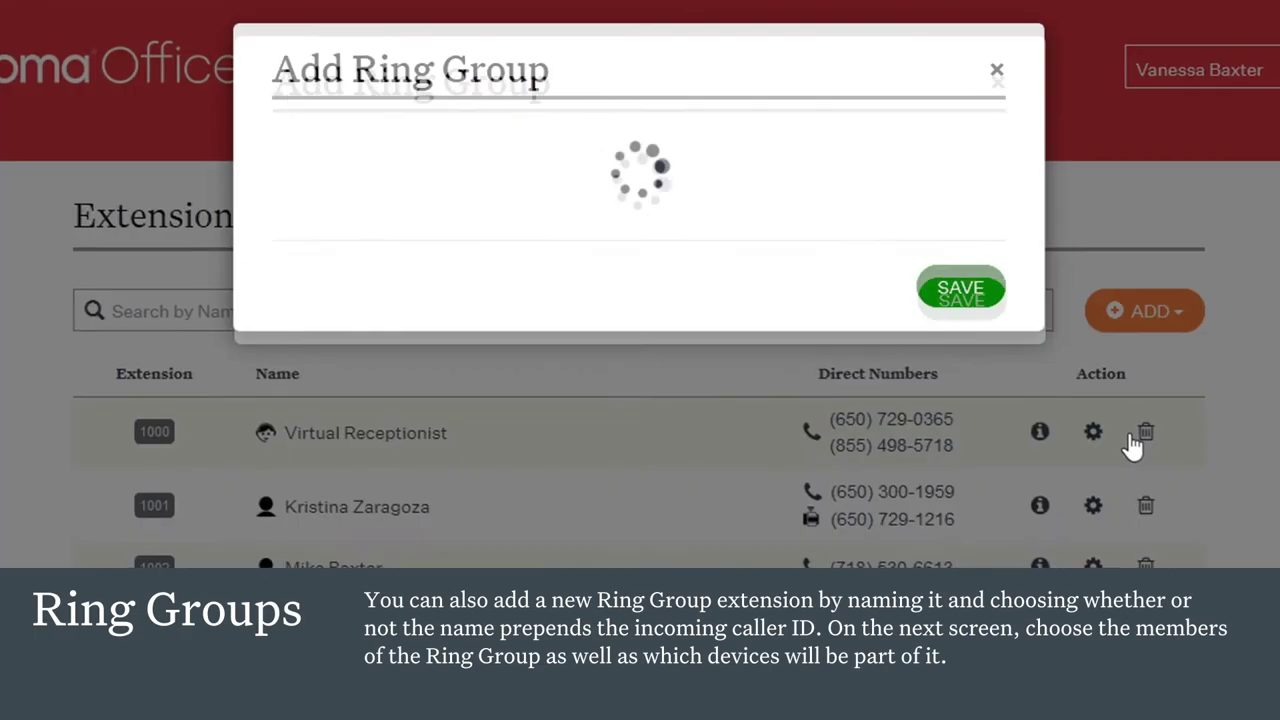
left_click(817, 291)
type("New ")
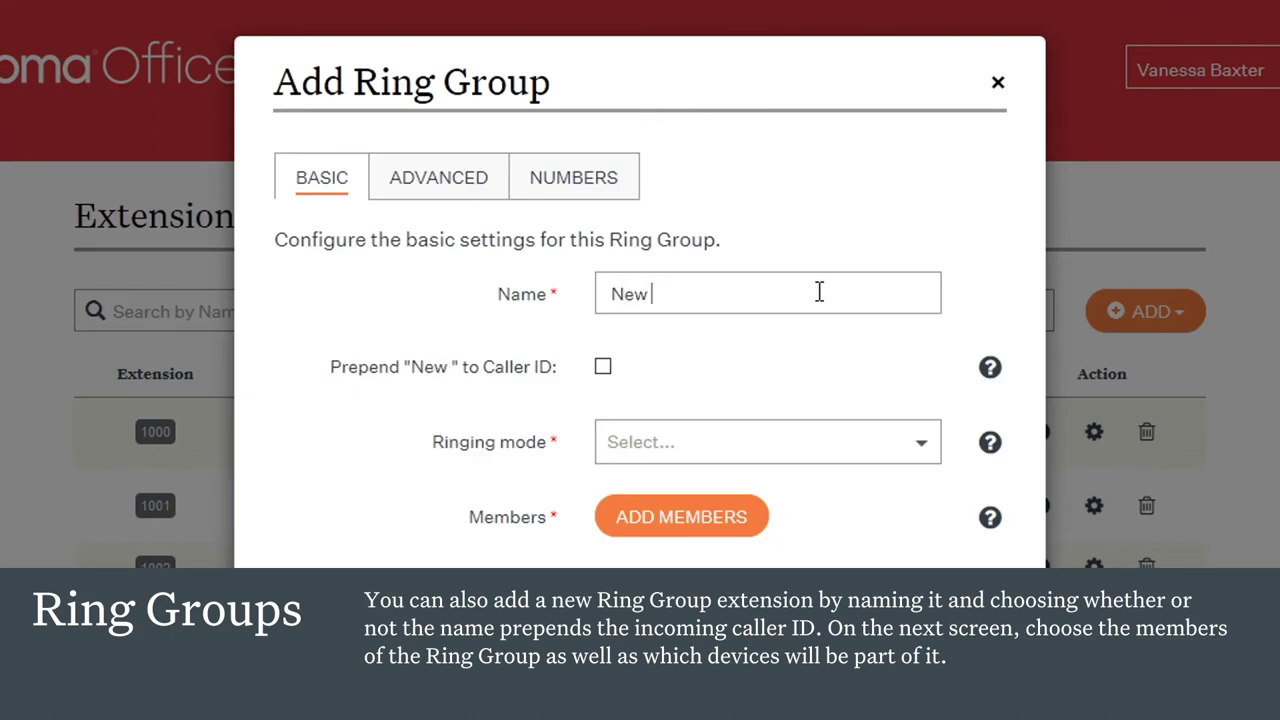
type("Ring Group")
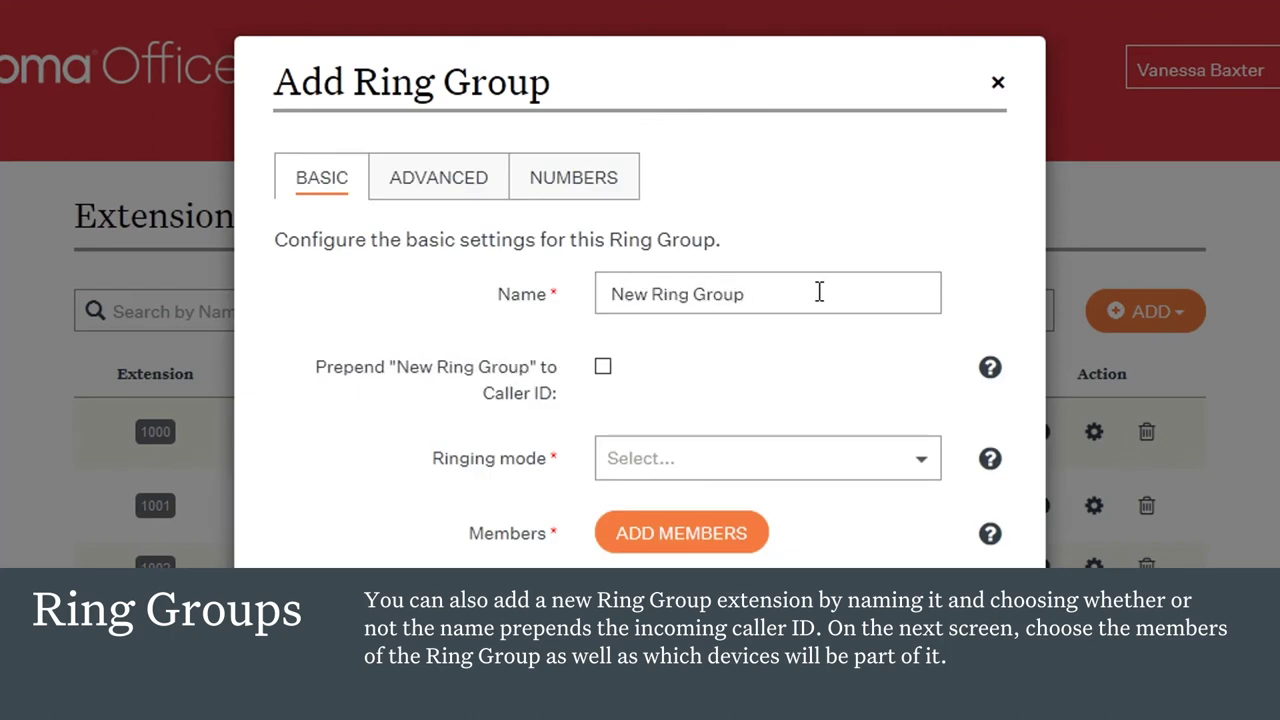
left_click(603, 368)
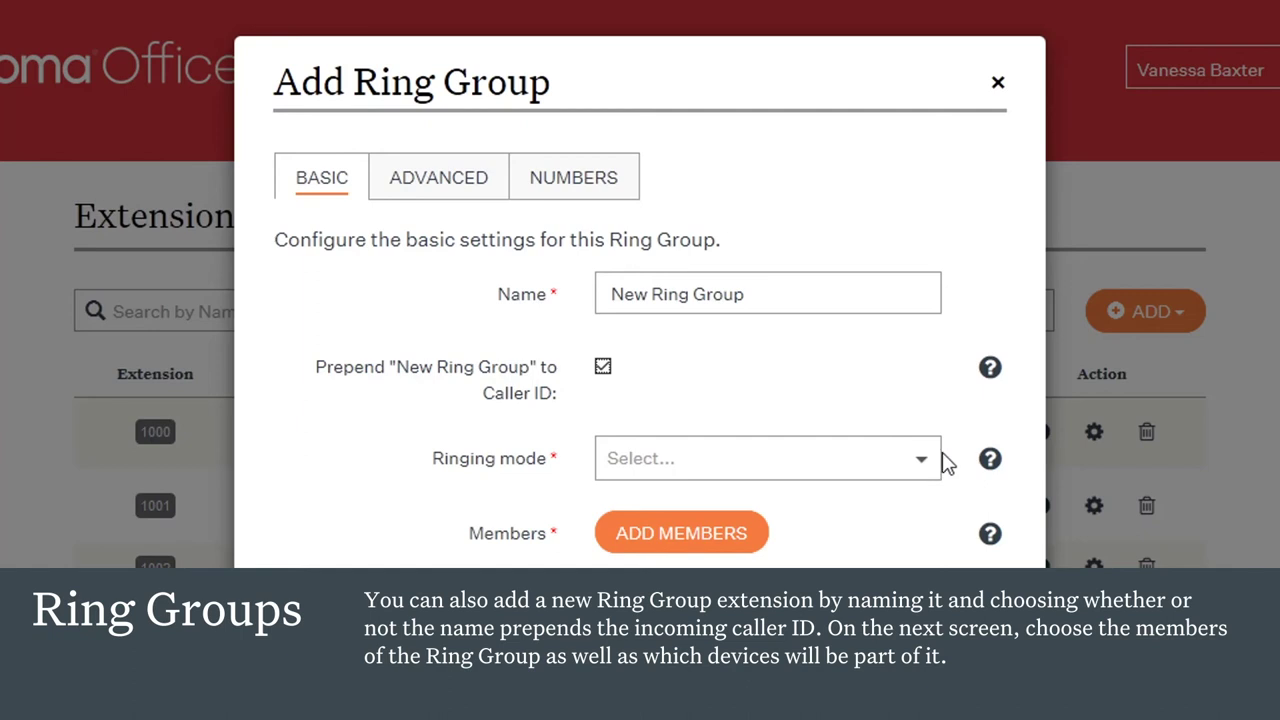
left_click(928, 464)
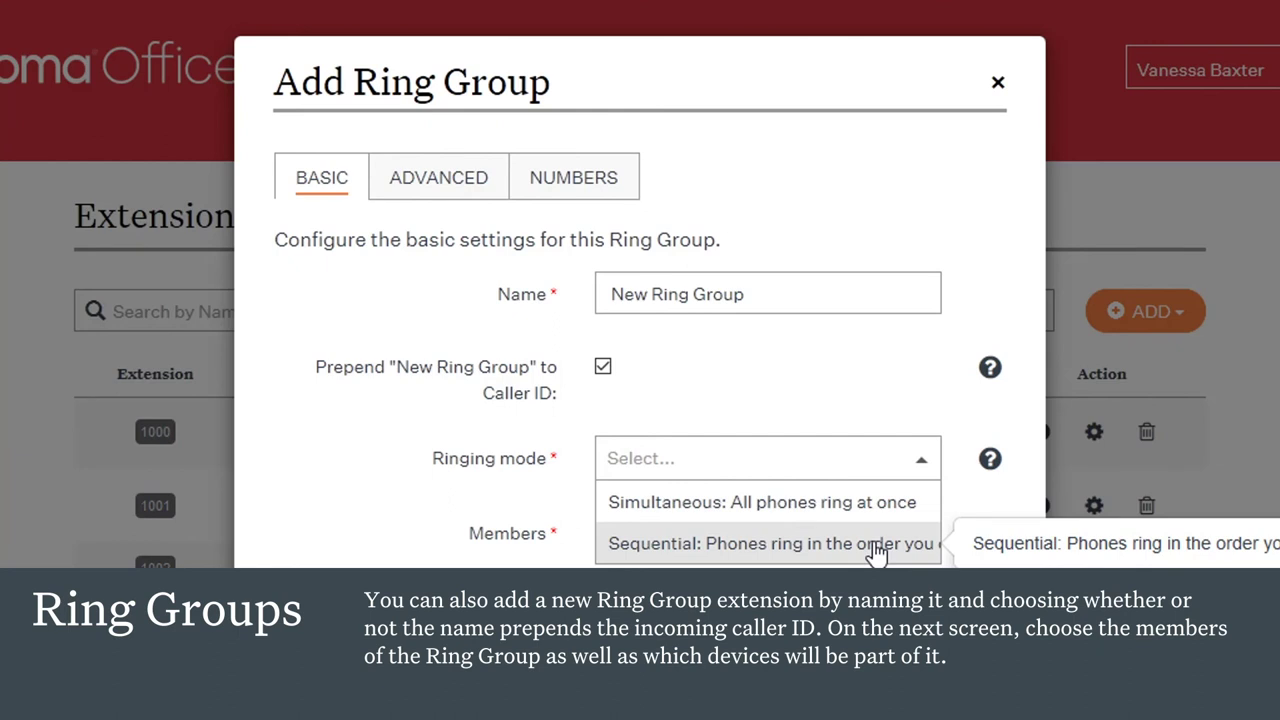
left_click(762, 502)
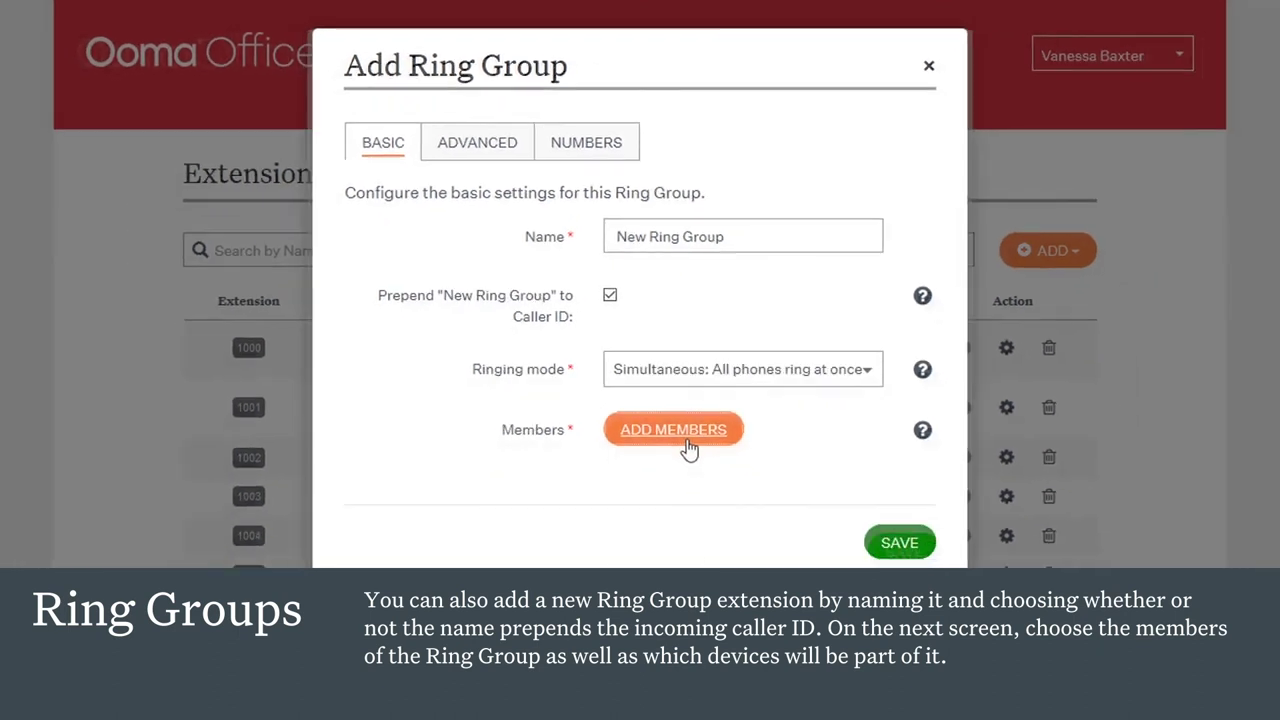
left_click(668, 533)
Step: Add the first user's Base Station and Mobile App, the second user's Mobile App, and the third user as members
left_click(519, 392)
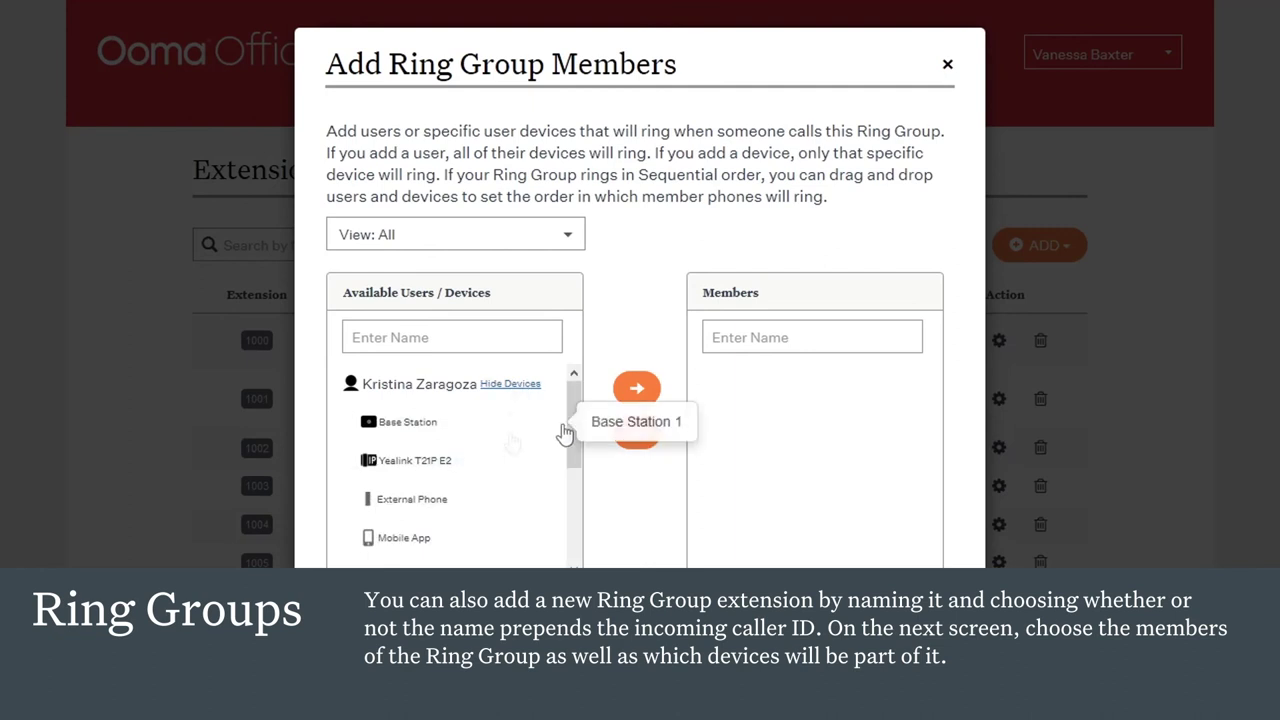
scroll(573, 421, "down", 1)
left_click(410, 384)
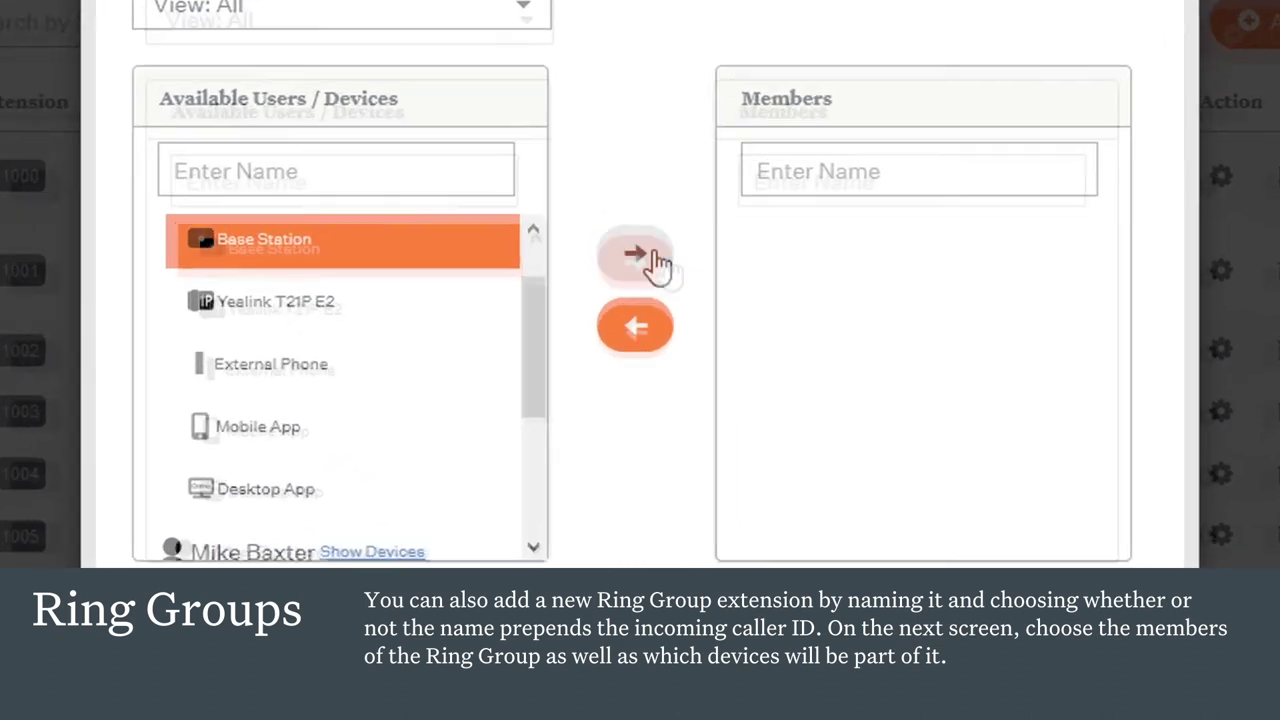
left_click(650, 320)
left_click(315, 462)
left_click(647, 233)
left_click(340, 488)
left_click_drag(529, 277, 505, 425)
left_click(236, 316)
left_click(646, 245)
left_click(330, 377)
left_click(446, 372)
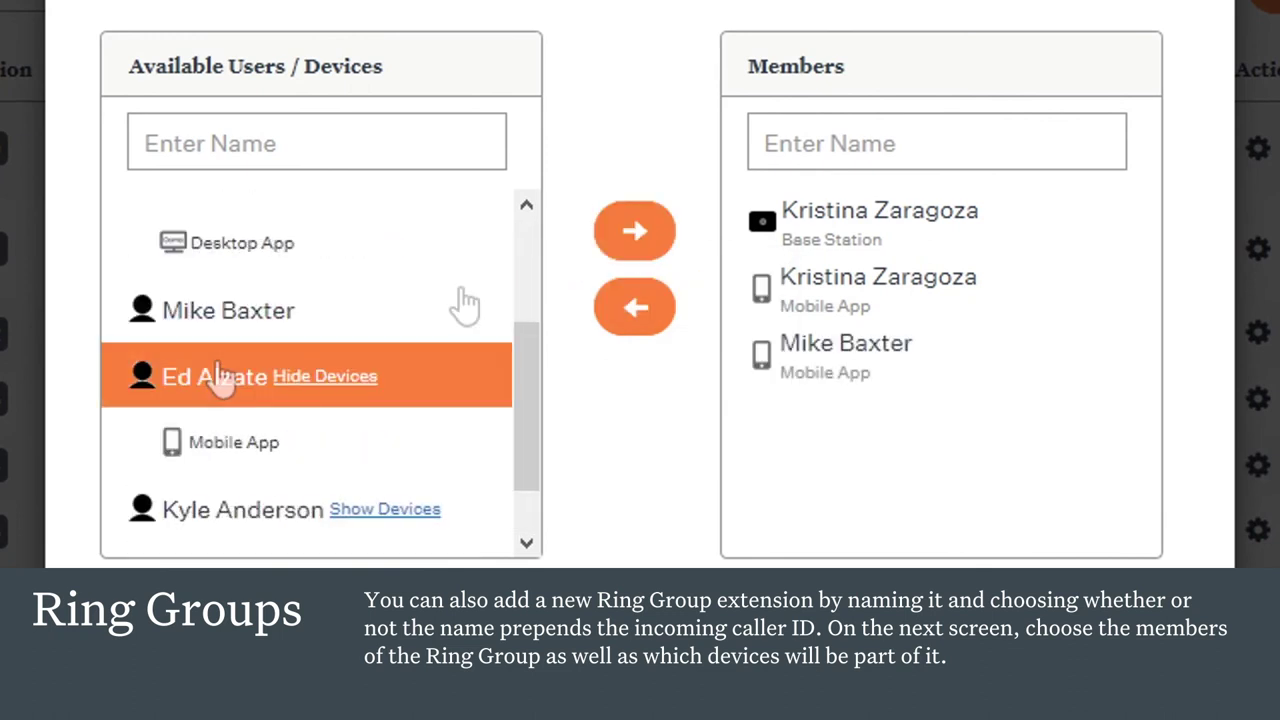
left_click(634, 232)
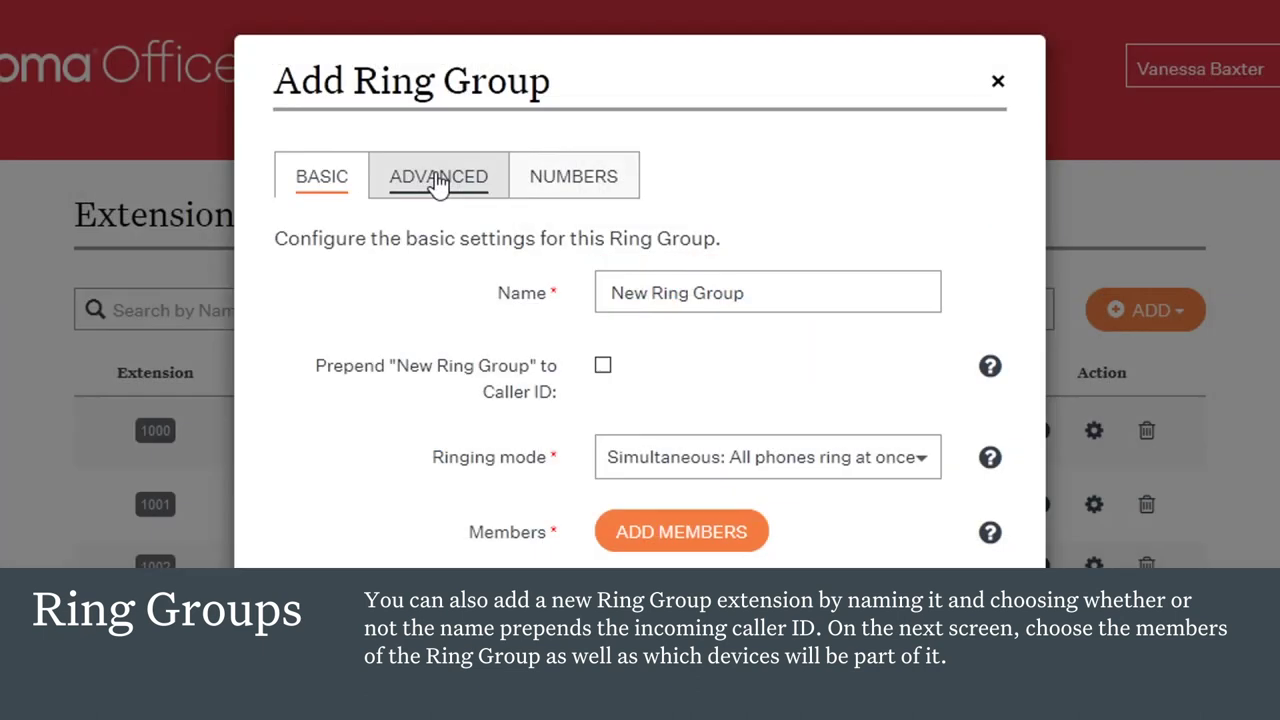
Step: Keep a 30-second ring duration and forward unanswered calls to the External Ring Group extension
left_click(437, 180)
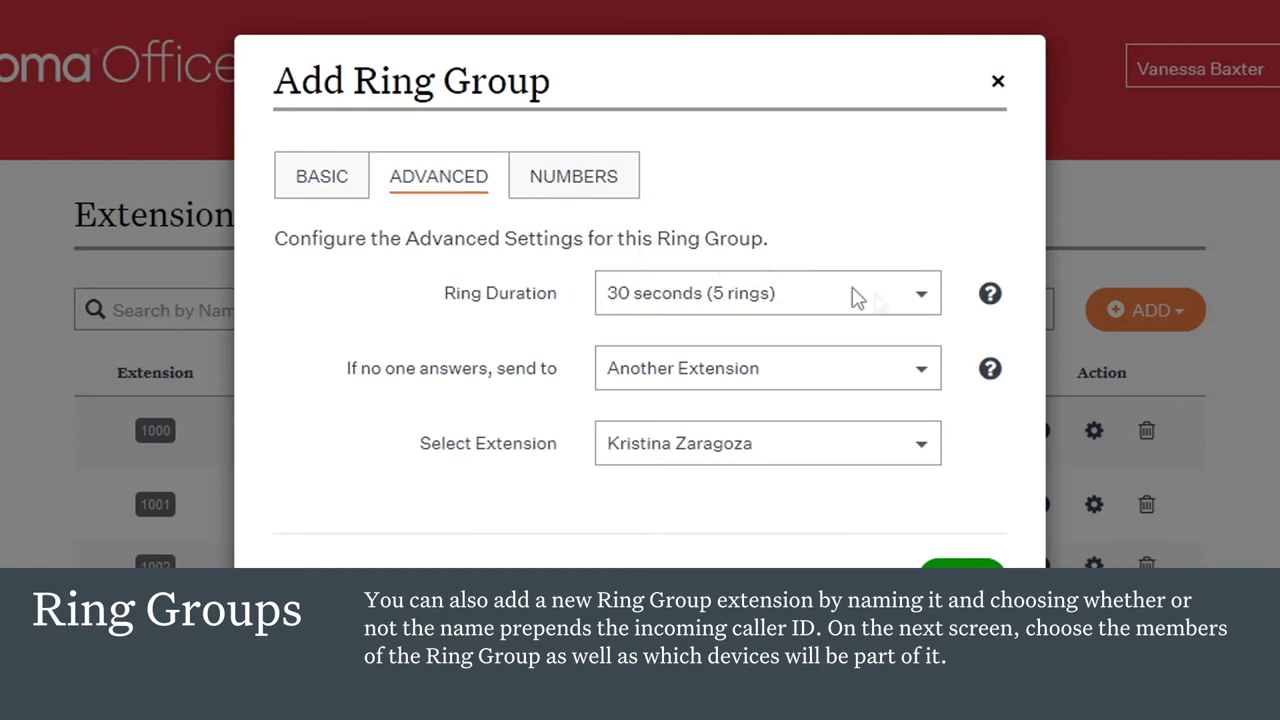
left_click(928, 306)
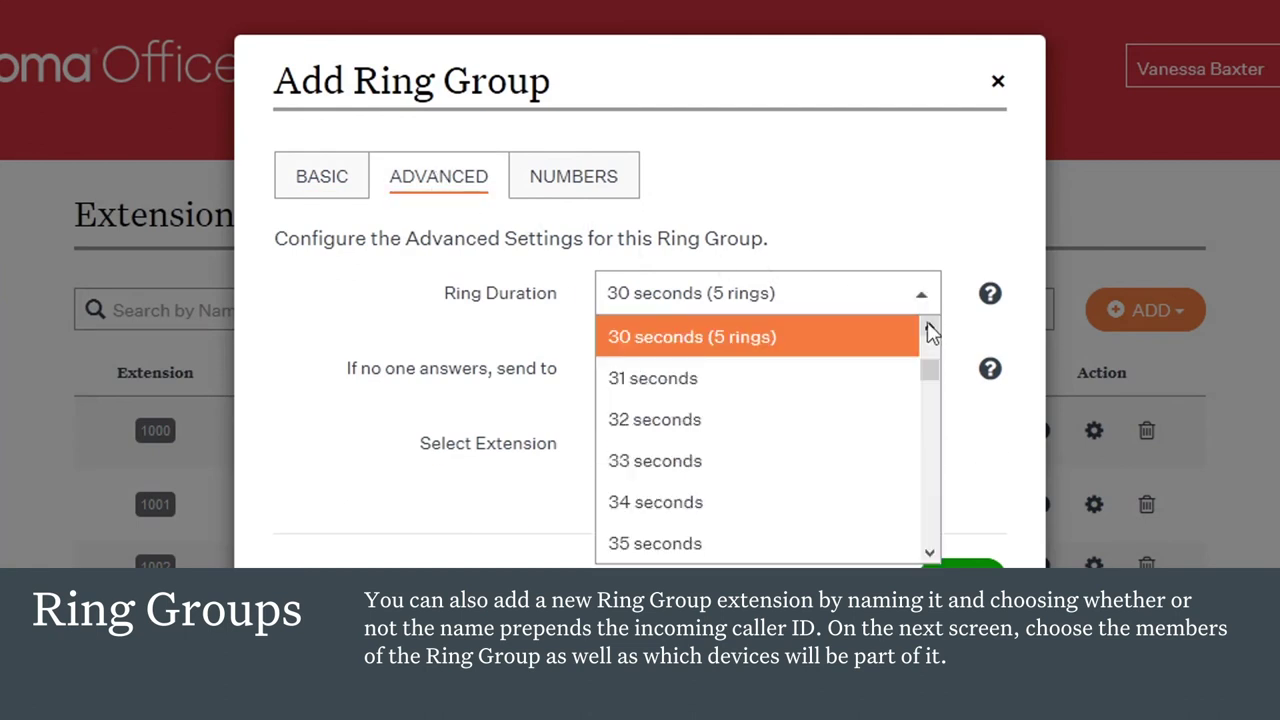
left_click(923, 294)
left_click(924, 374)
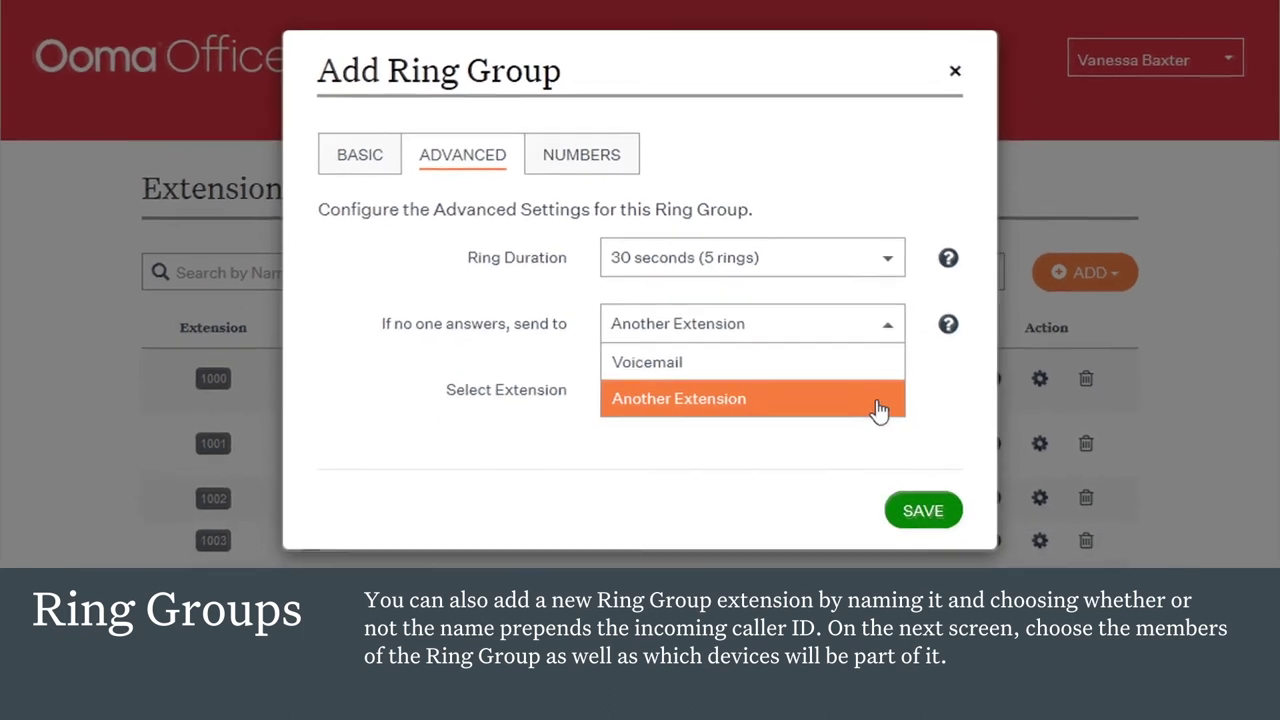
left_click(885, 324)
left_click(889, 397)
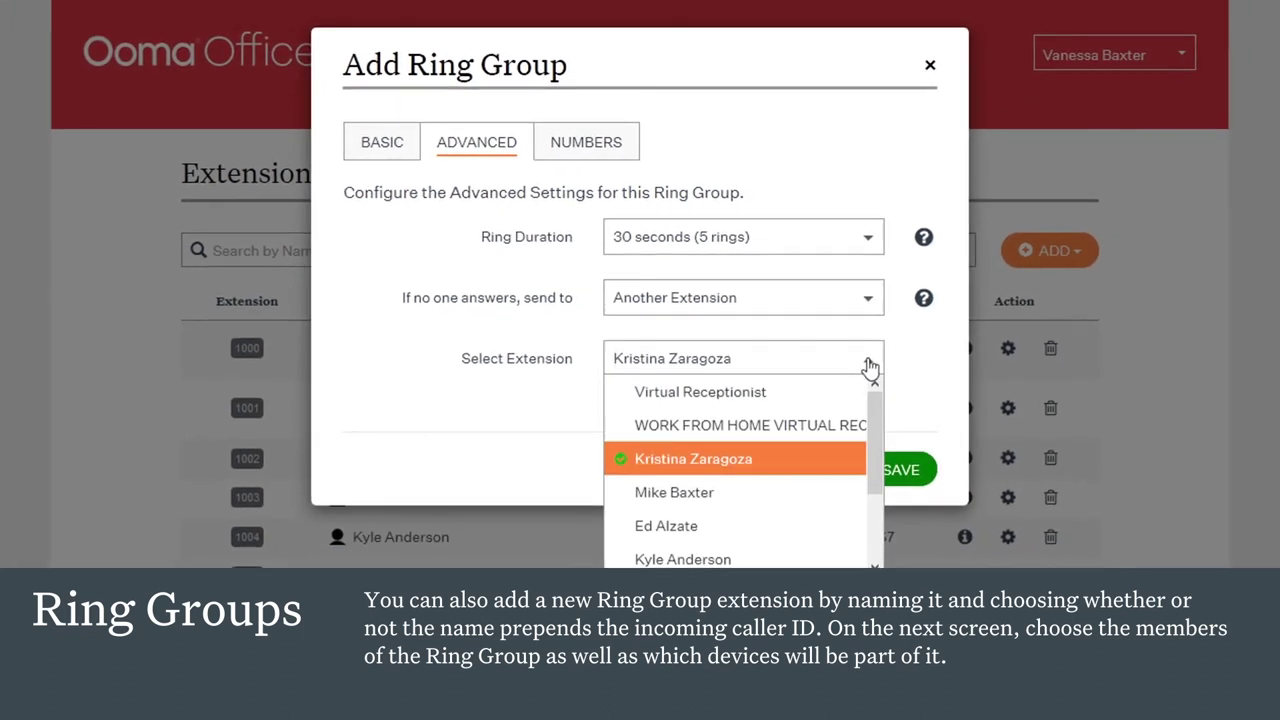
left_click_drag(877, 418, 888, 500)
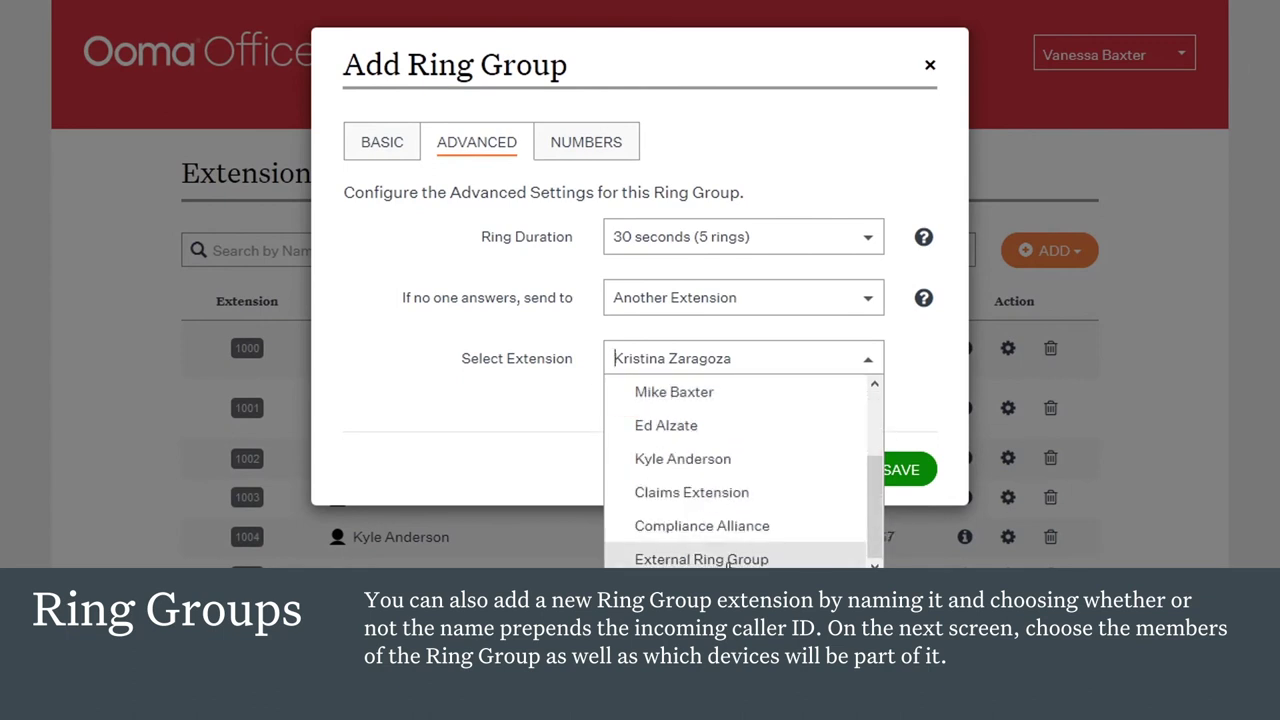
left_click(728, 560)
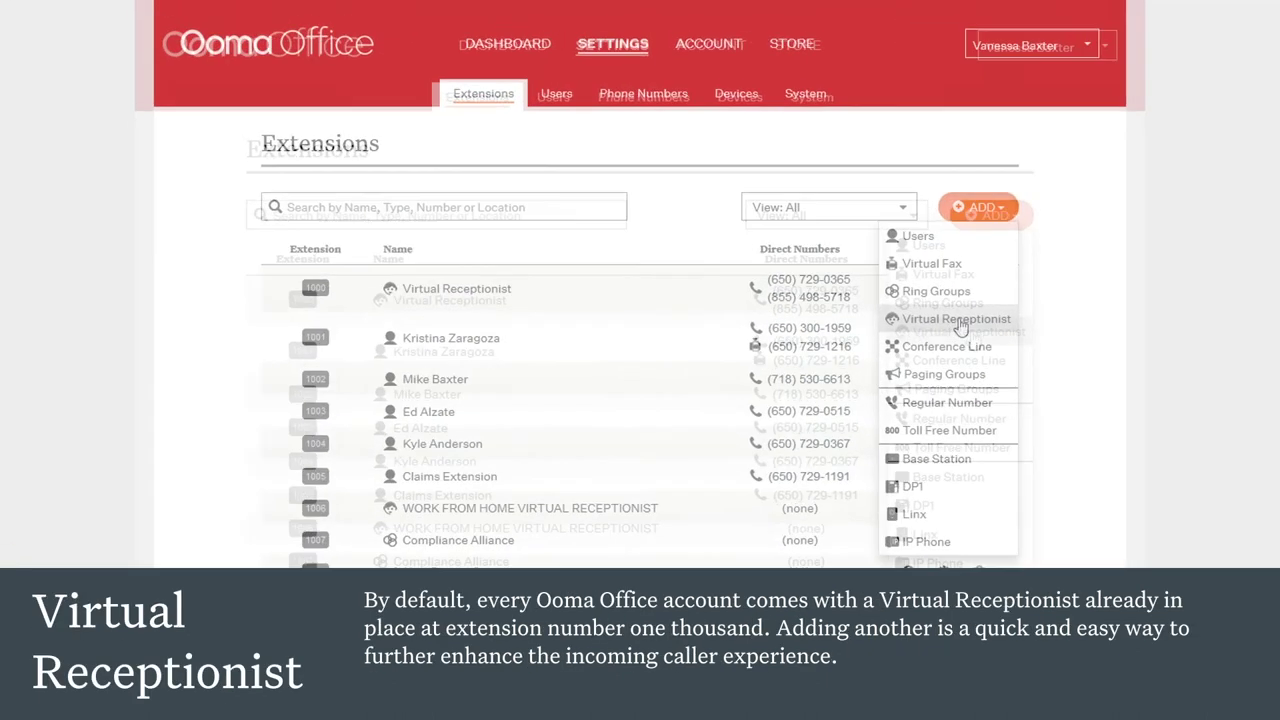
Step: Create virtual receptionist 'New Virtual Receptionist' with the Pacific Time (Los Angeles) time zone
left_click(957, 320)
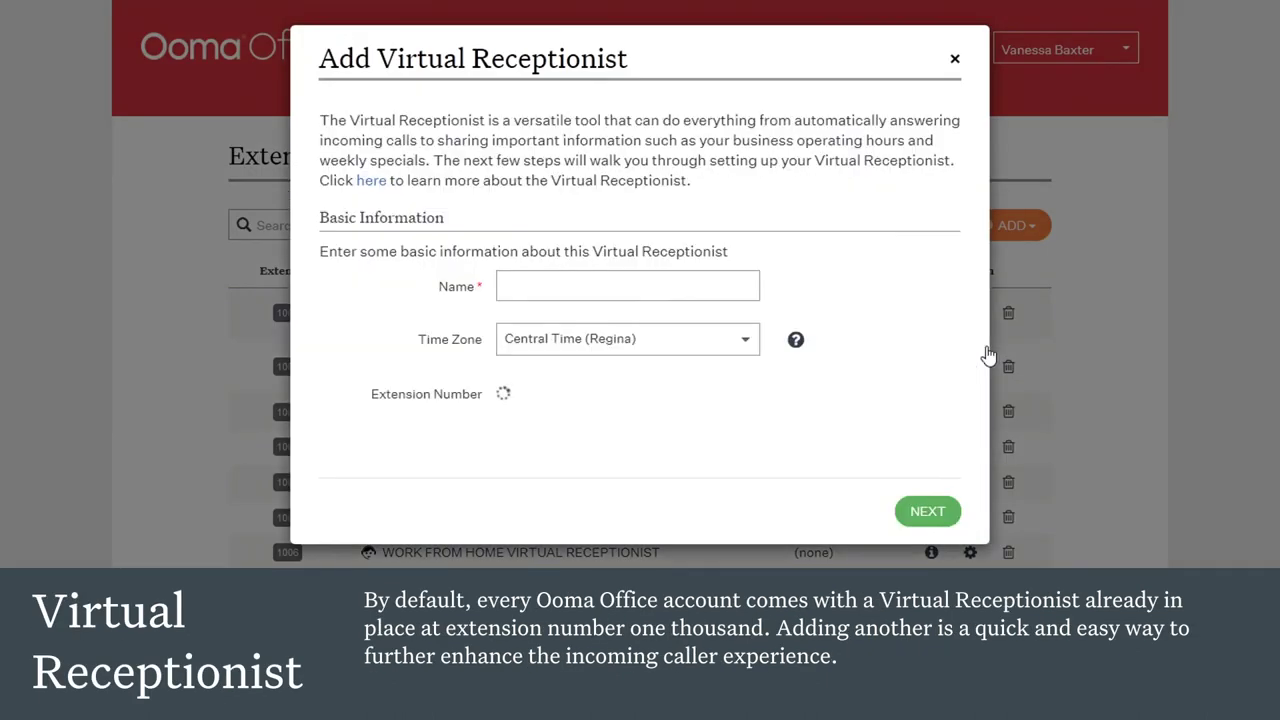
left_click(665, 289)
type("New V")
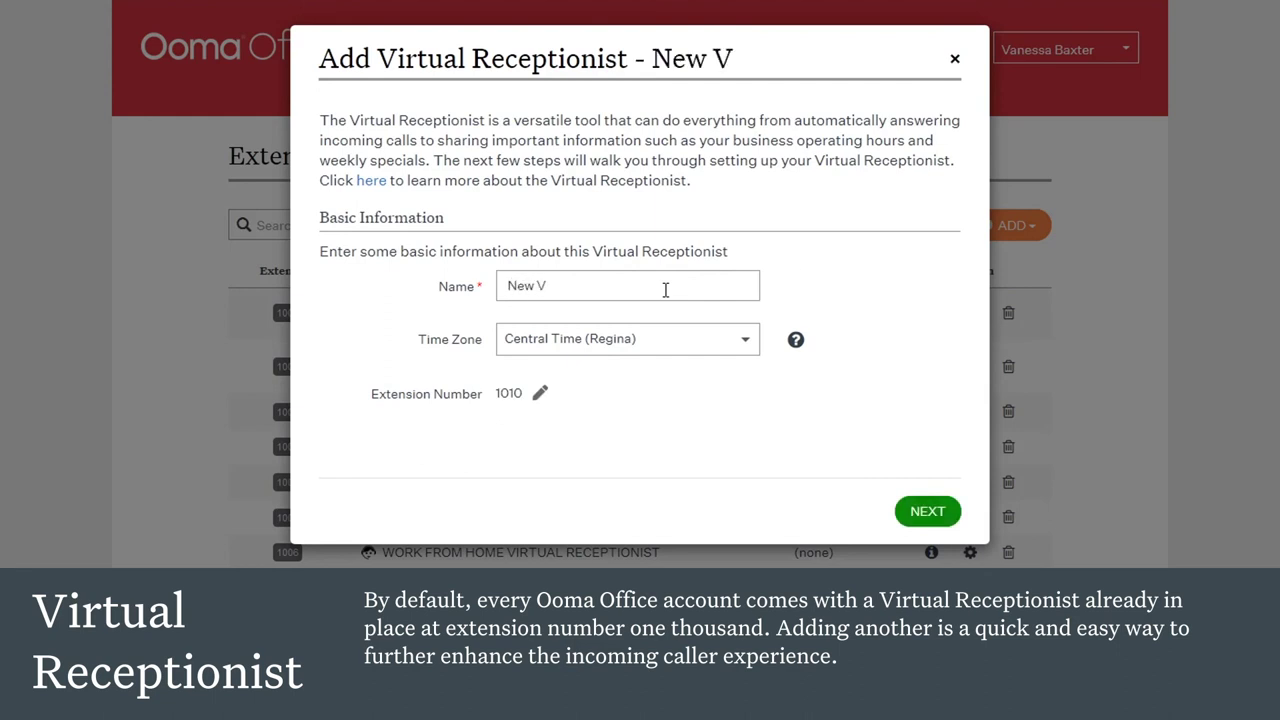
type("irtur")
key("BackSpace")
type("a")
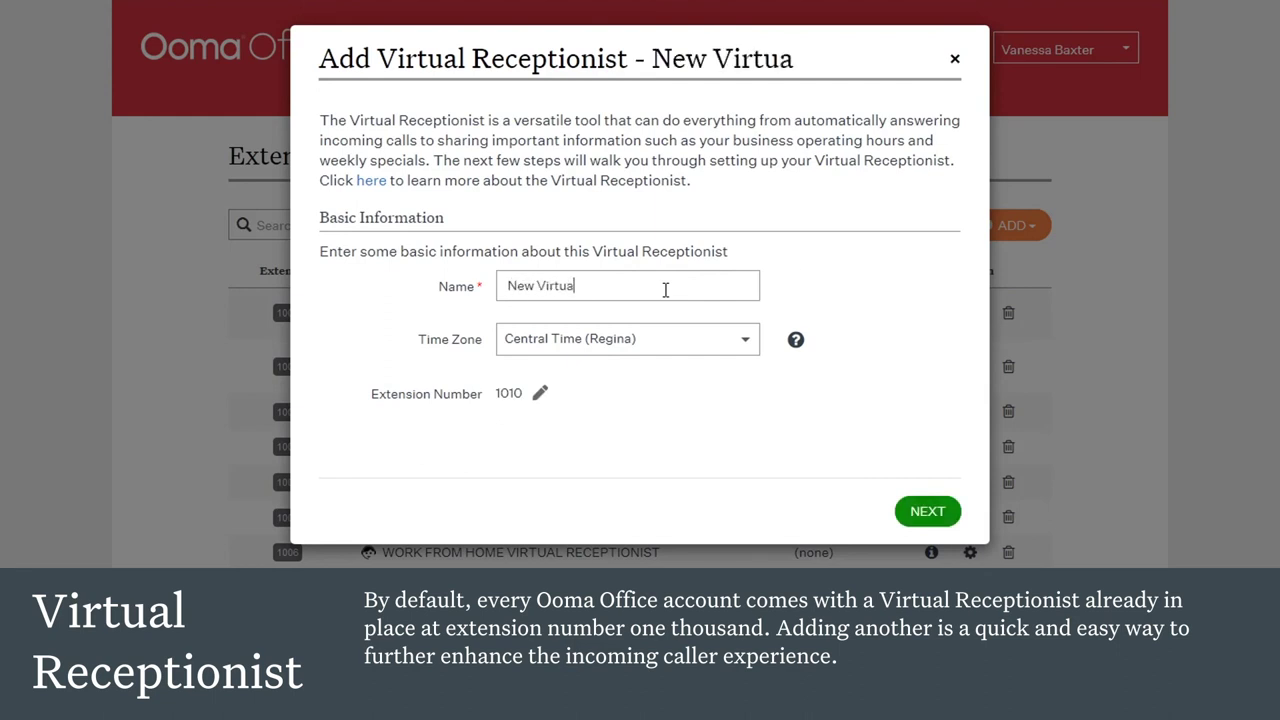
type("l Receptionist")
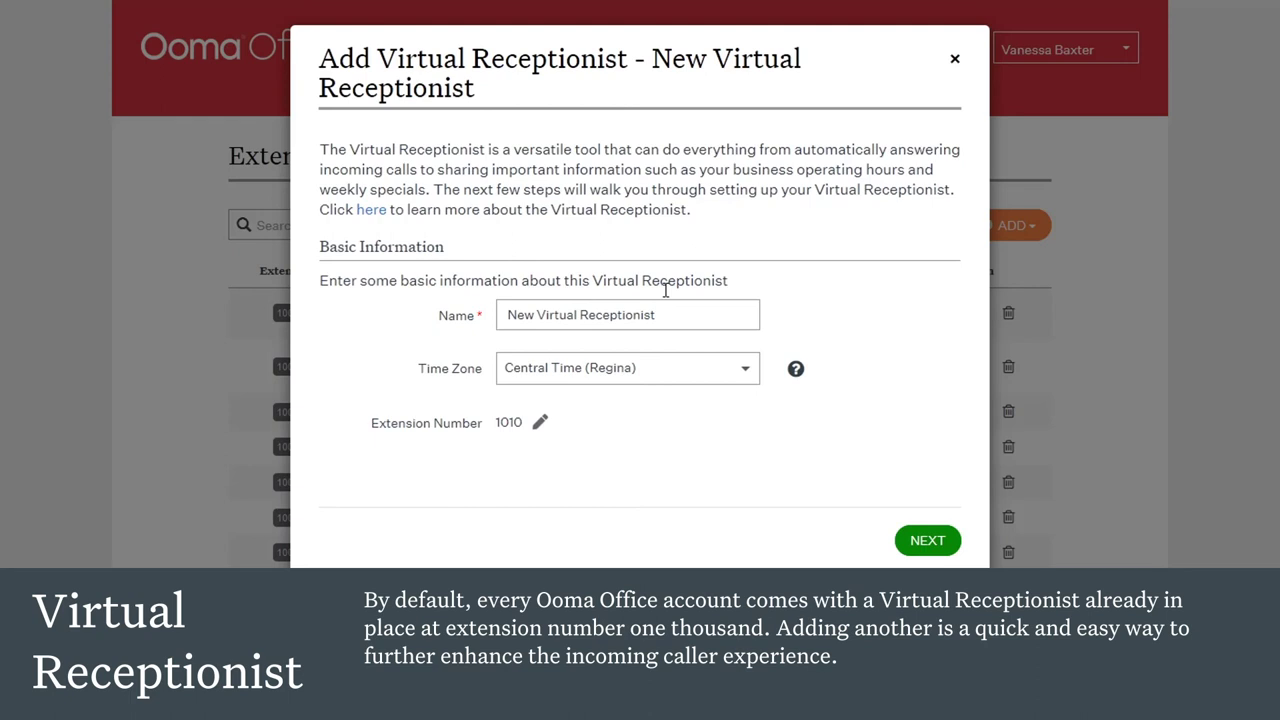
left_click(748, 374)
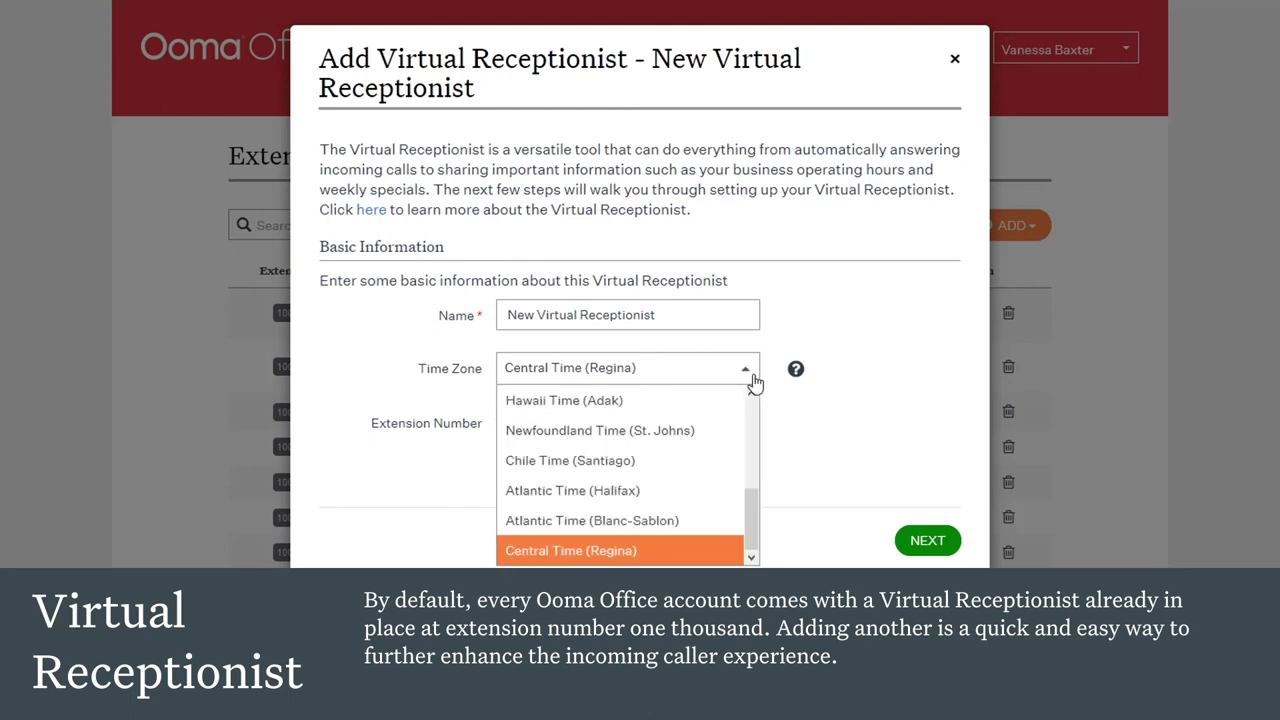
left_click_drag(749, 532, 751, 490)
left_click(630, 447)
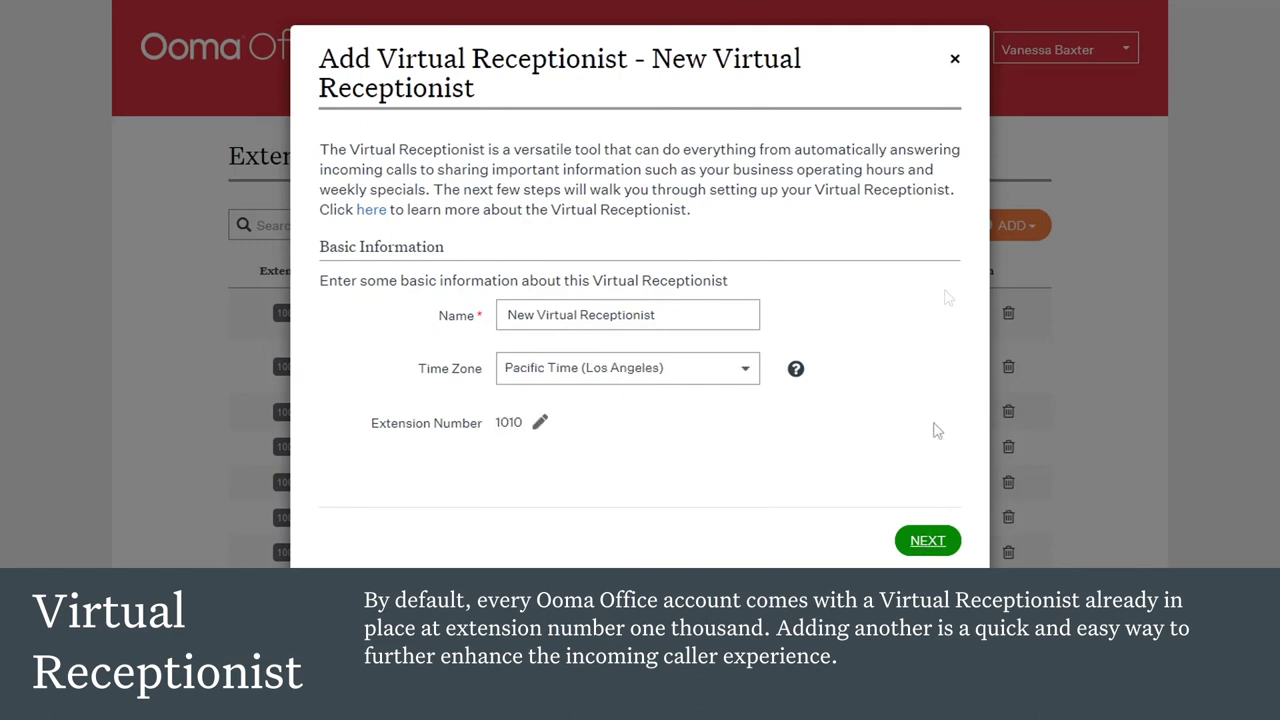
left_click(930, 545)
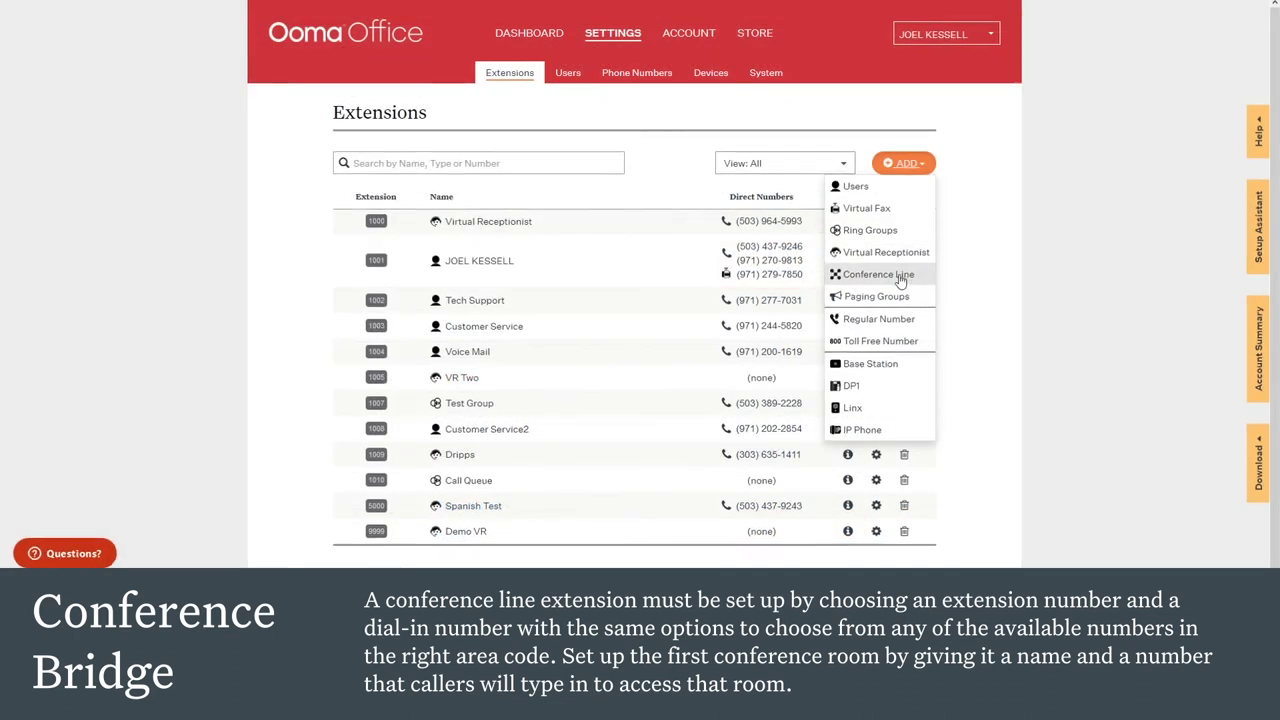
Step: Add a conference line using a dial-in number found by searching 000
left_click(900, 275)
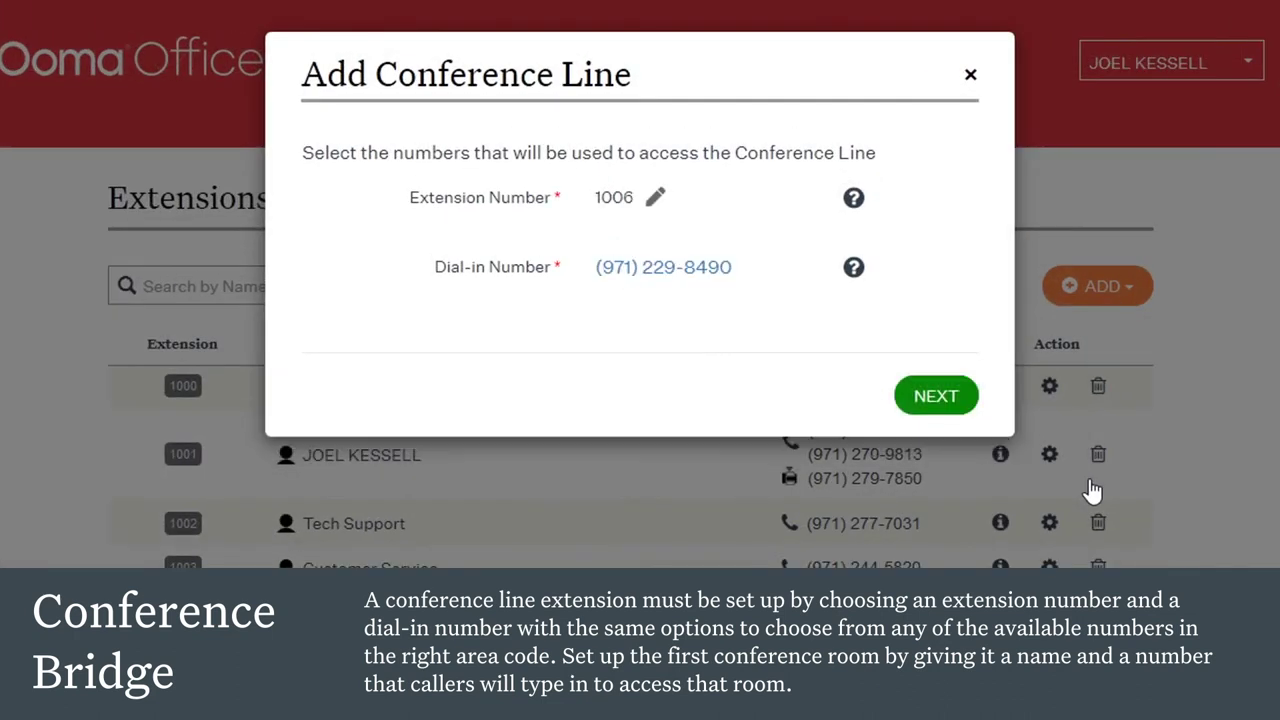
left_click(693, 285)
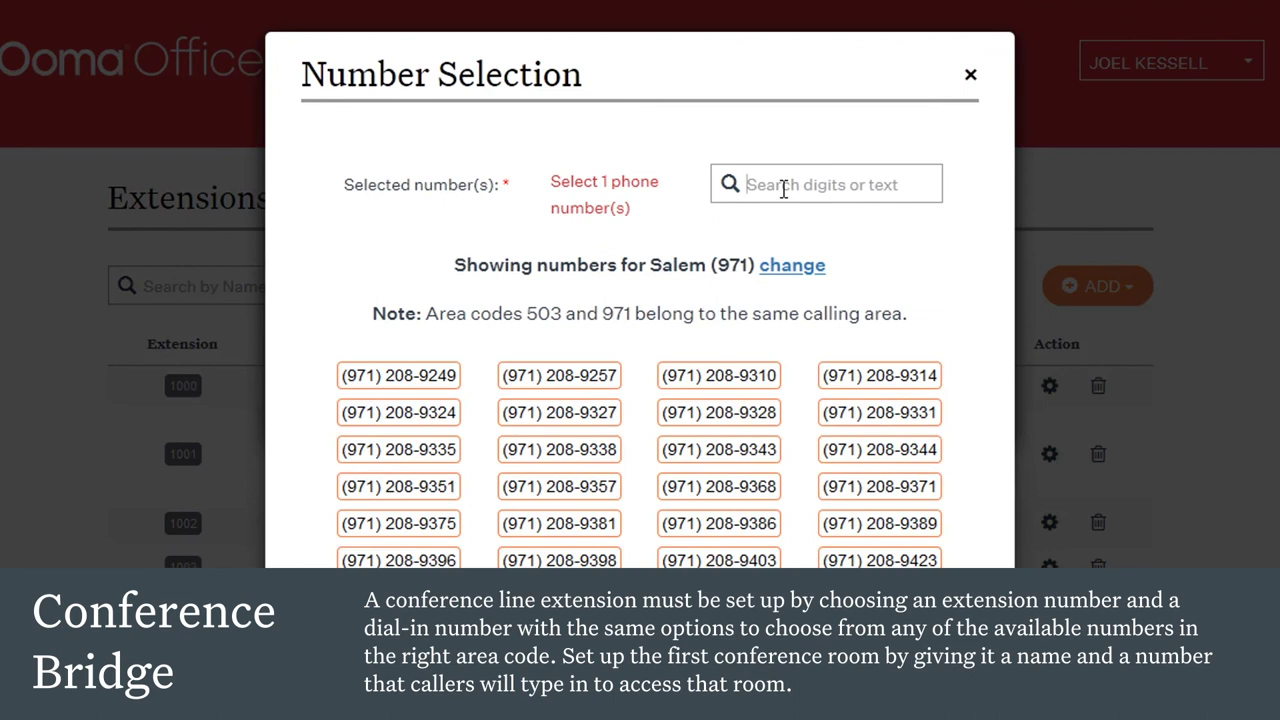
left_click(785, 186)
type("000")
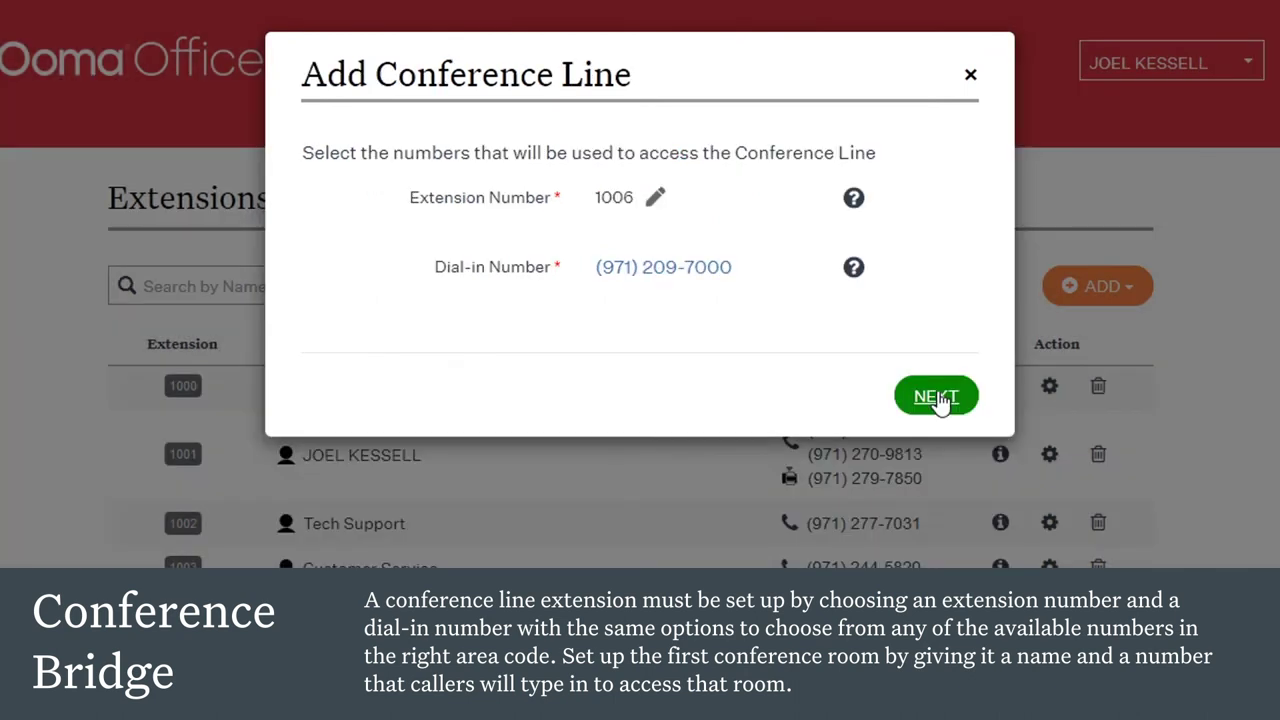
left_click(940, 400)
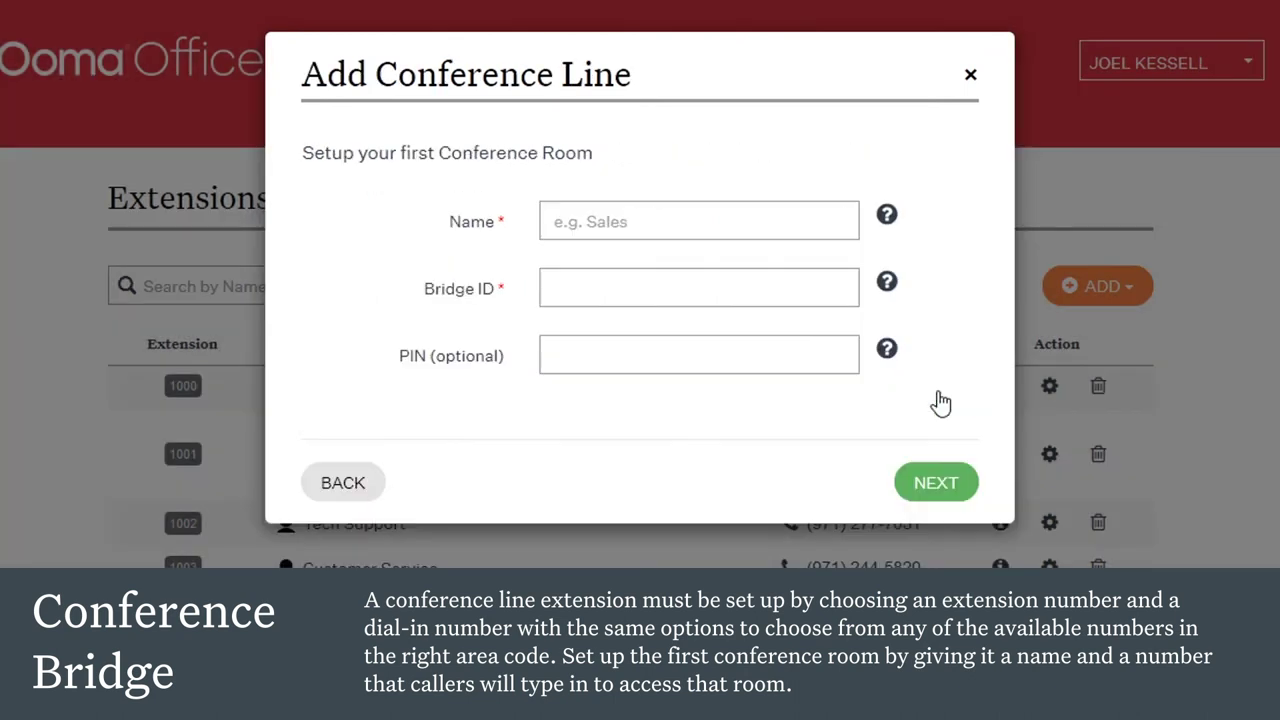
Step: Give the first conference room Bridge ID 6662, assign it to the main user, and save it
left_click(737, 286)
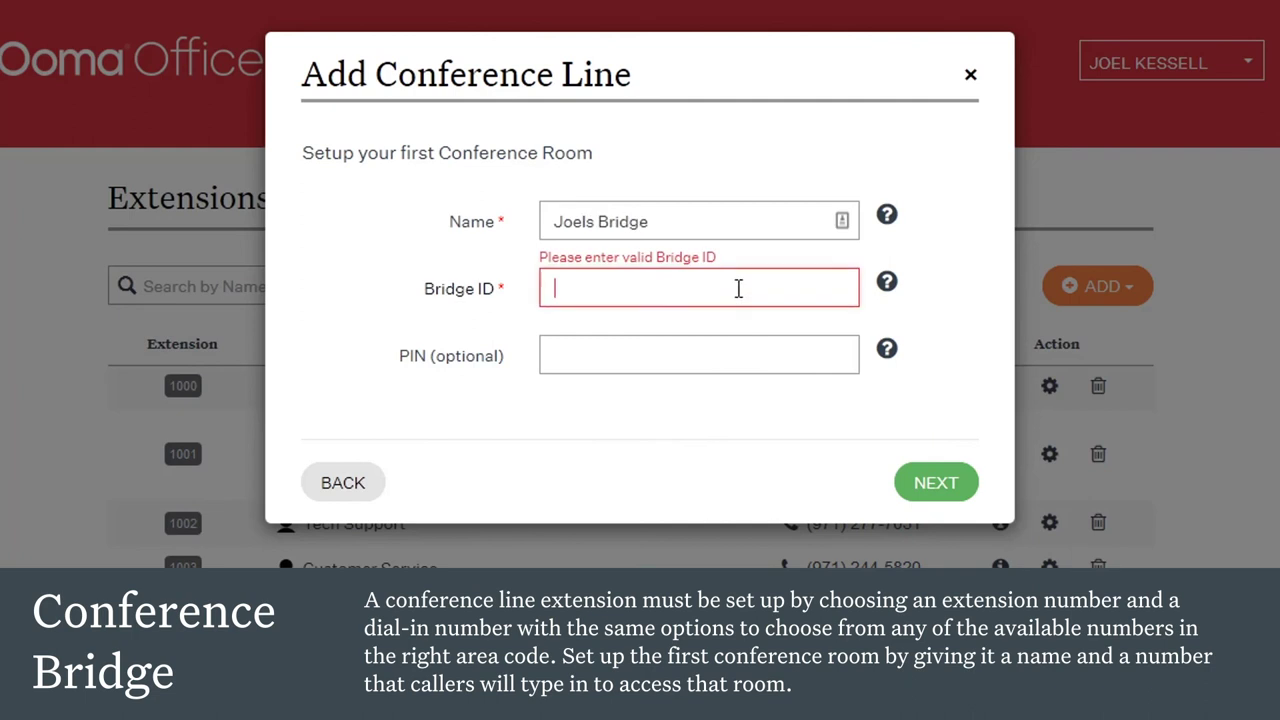
type("6662")
left_click(717, 357)
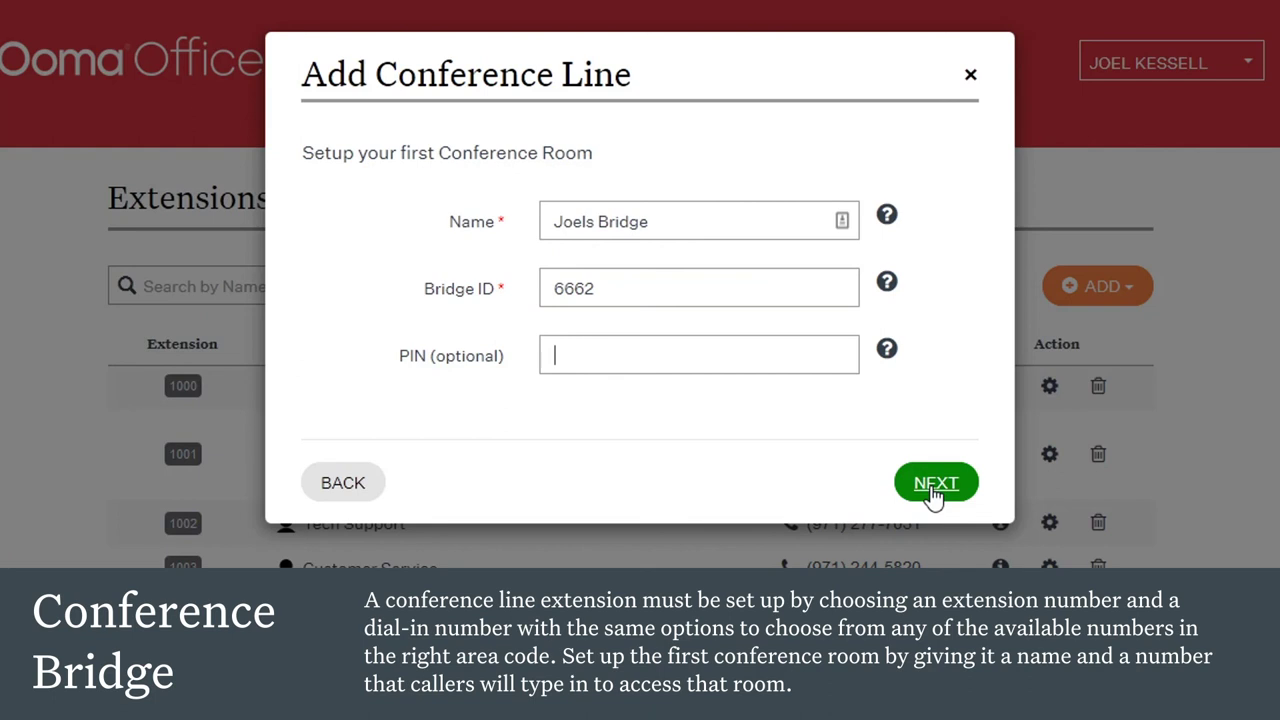
left_click(933, 488)
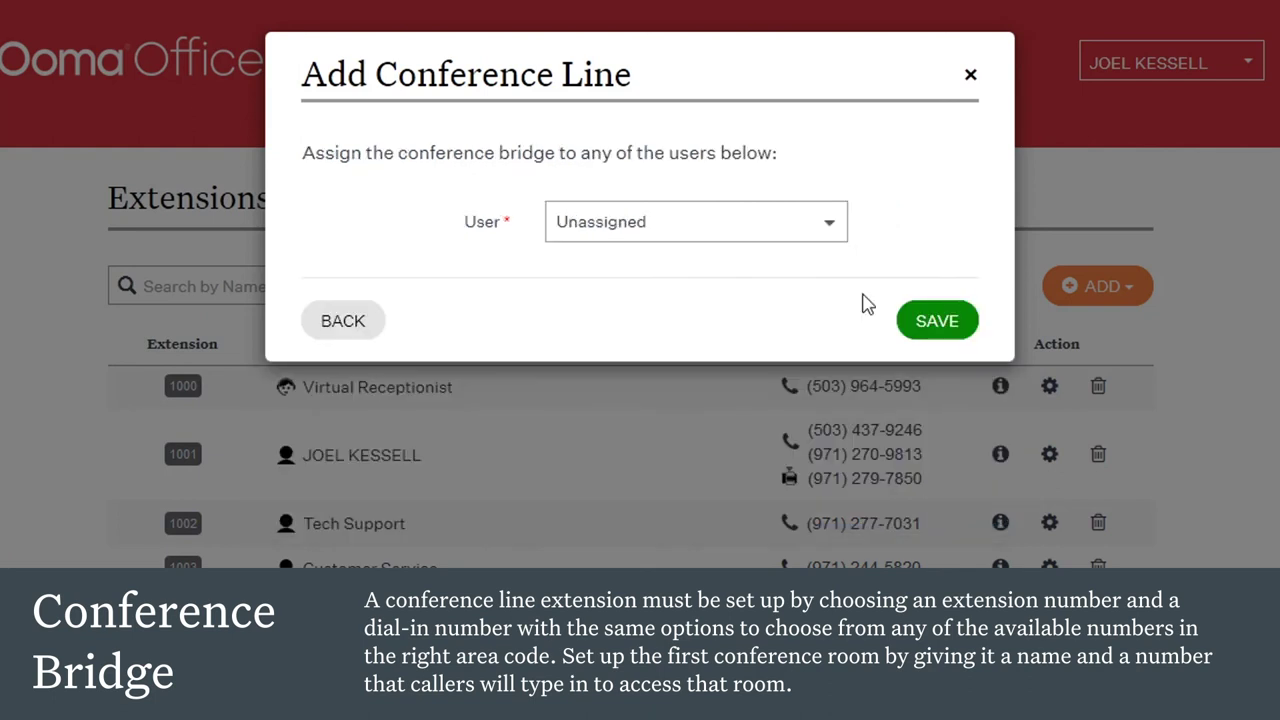
left_click(831, 228)
left_click(745, 315)
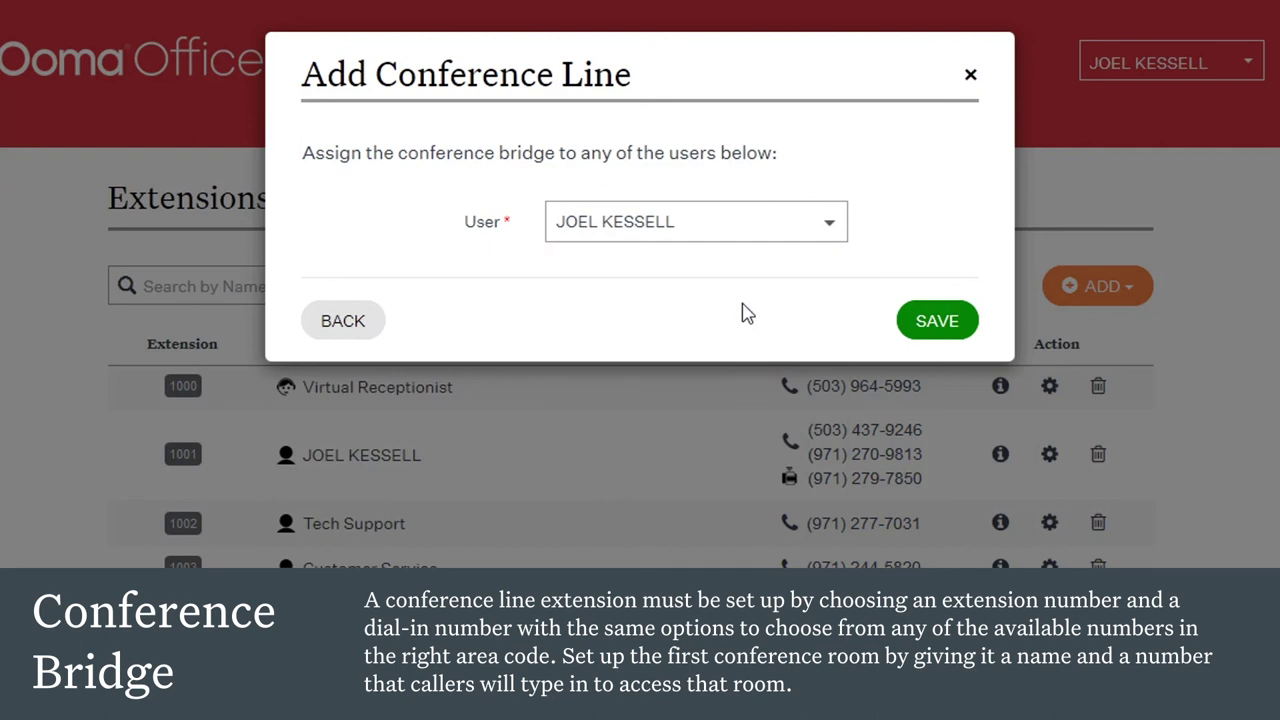
left_click(940, 321)
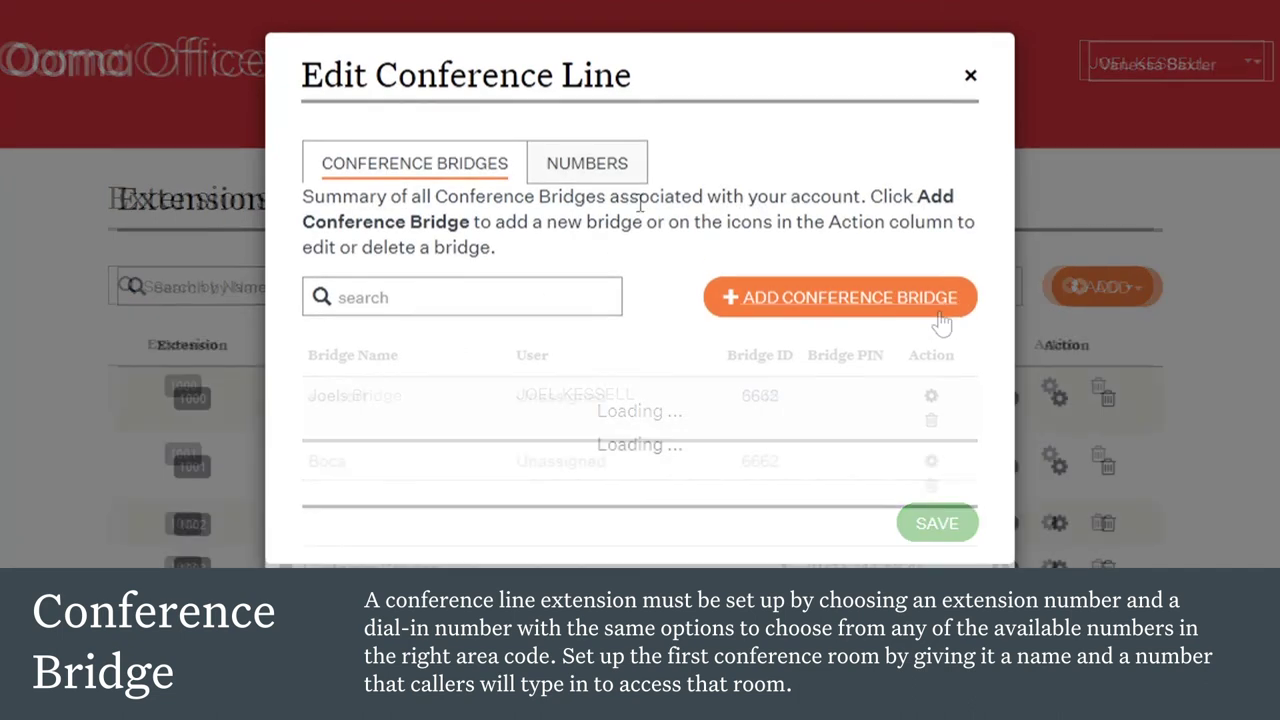
left_click(720, 300)
left_click(681, 220)
type("New Conference Bridge")
left_click(670, 298)
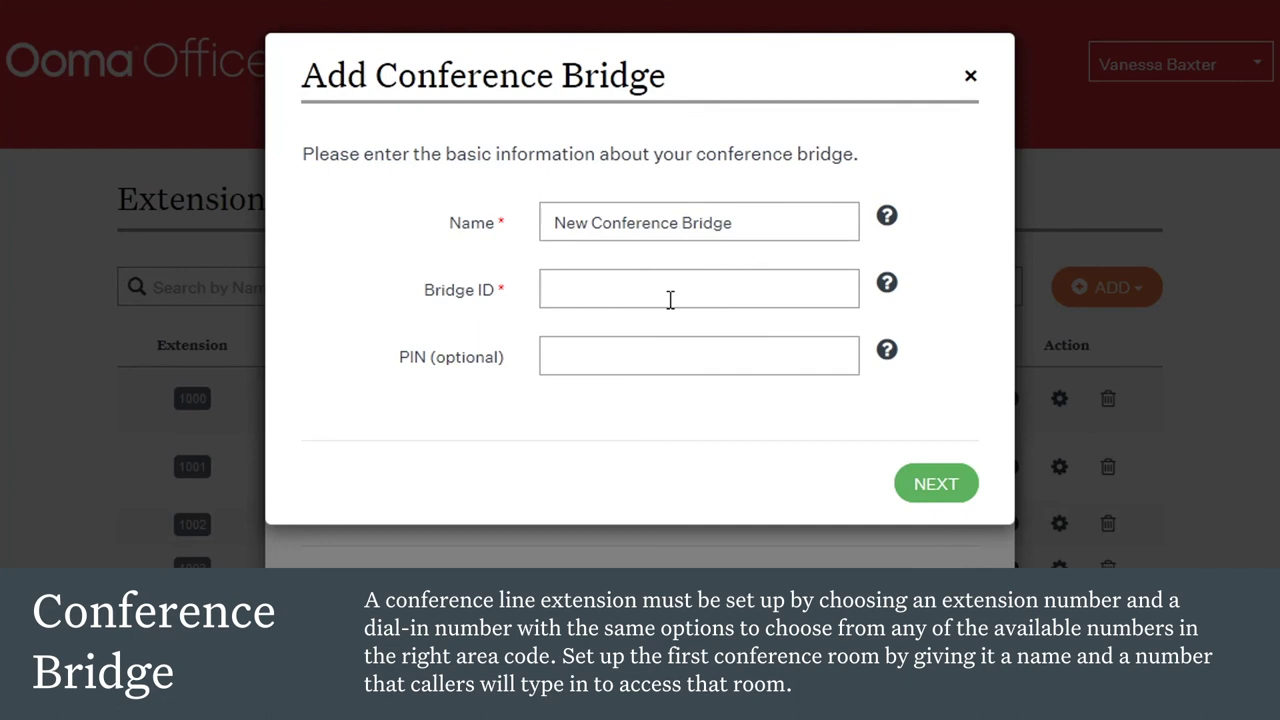
type("1234561234")
left_click(955, 485)
left_click(829, 230)
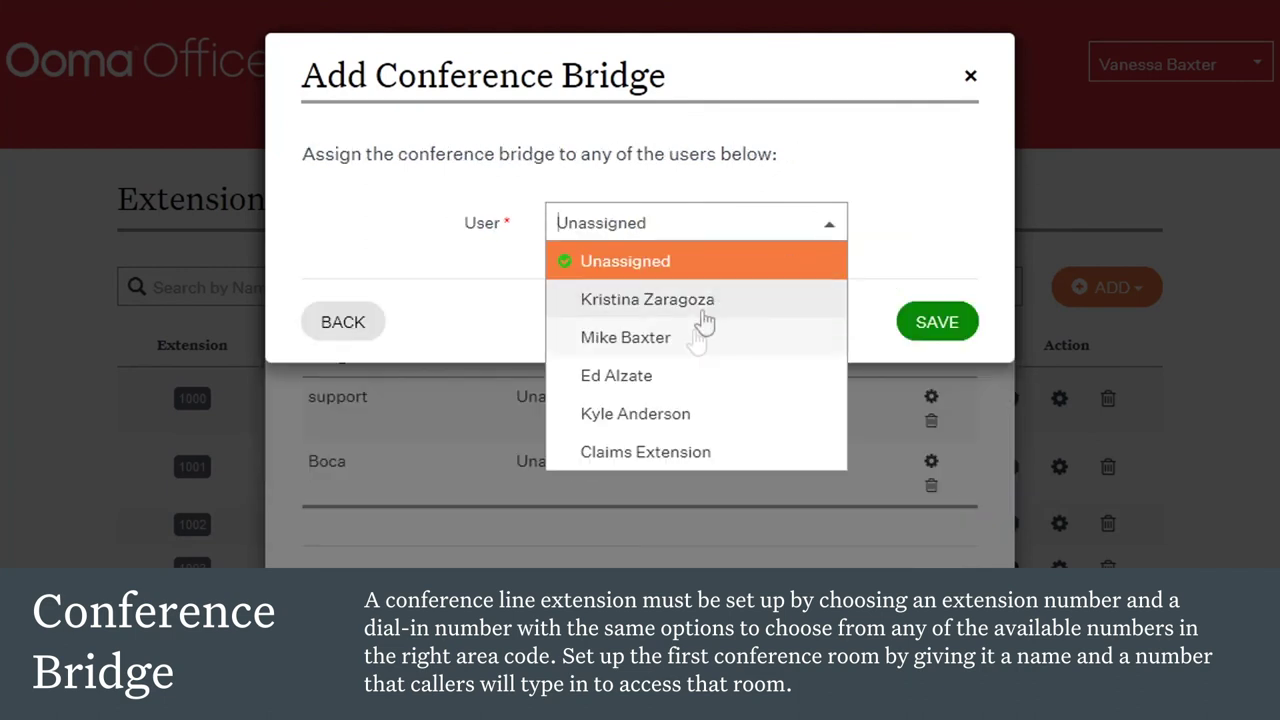
left_click(900, 263)
Step: Discard the extra bridge, close the conference line settings, and start a new paging group
left_click(970, 76)
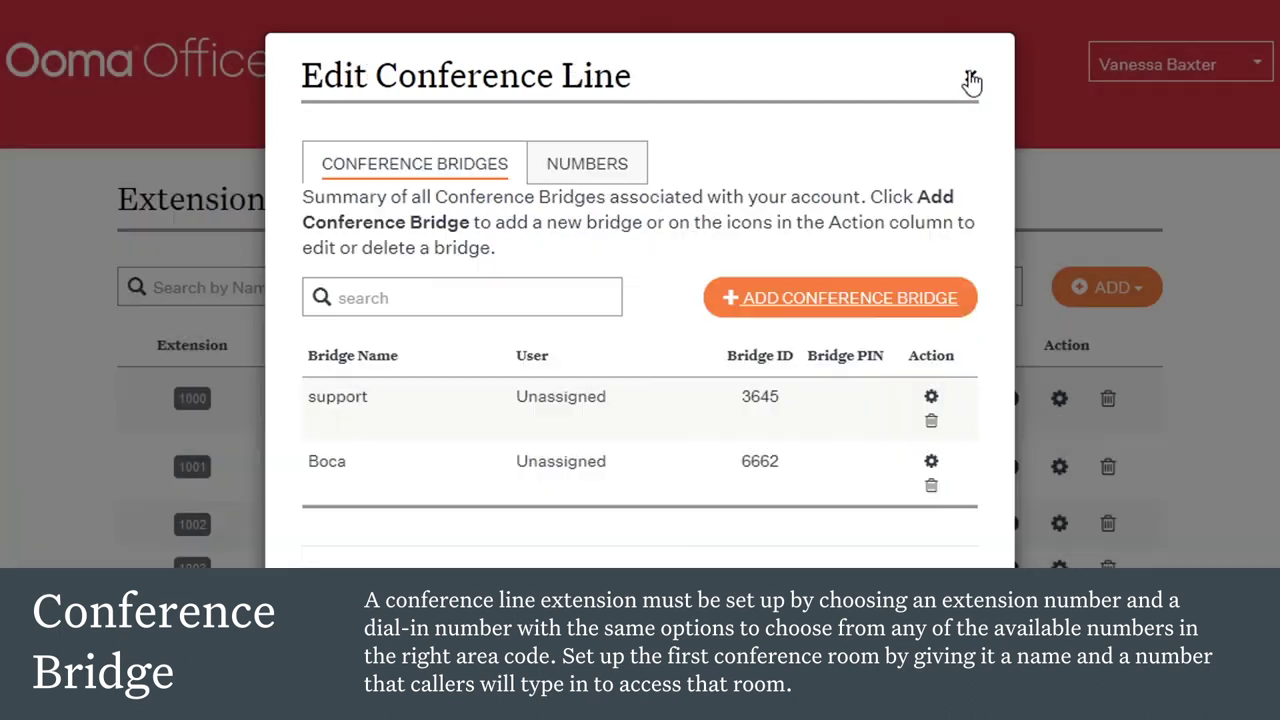
left_click(970, 80)
left_click(1106, 287)
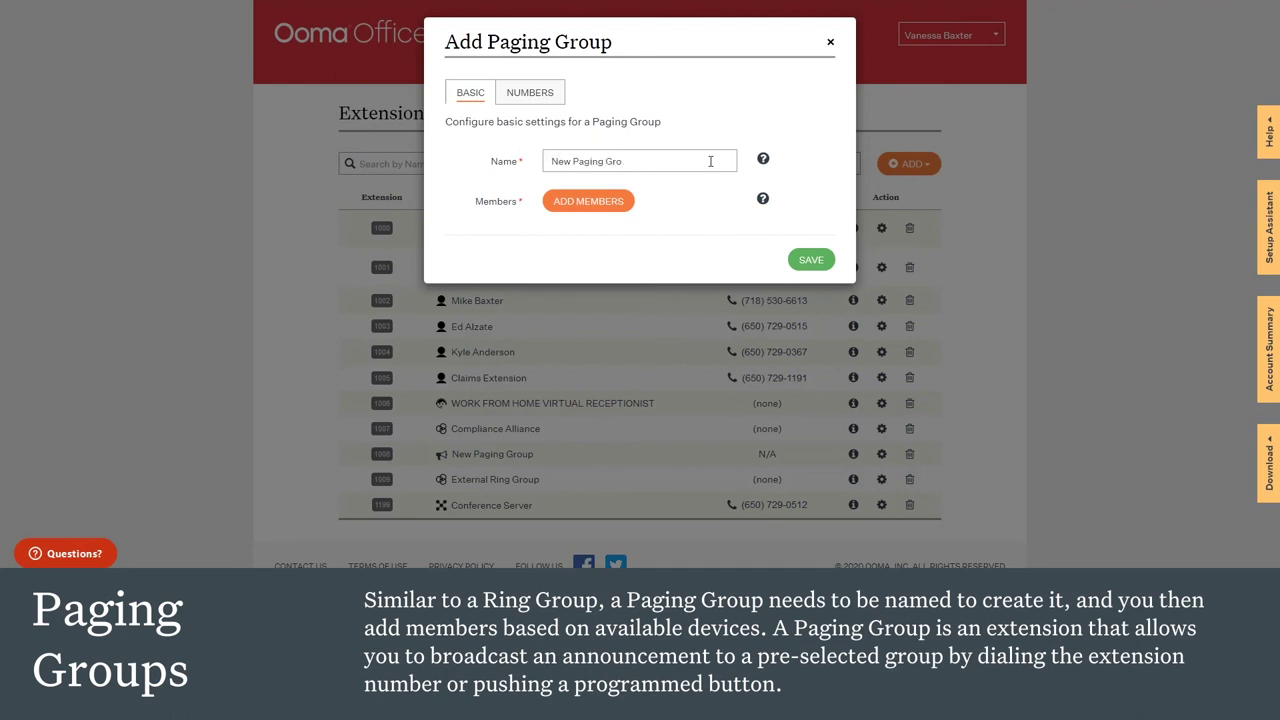
Step: Add both available devices as paging group members and confirm its extension number 1010
left_click(615, 205)
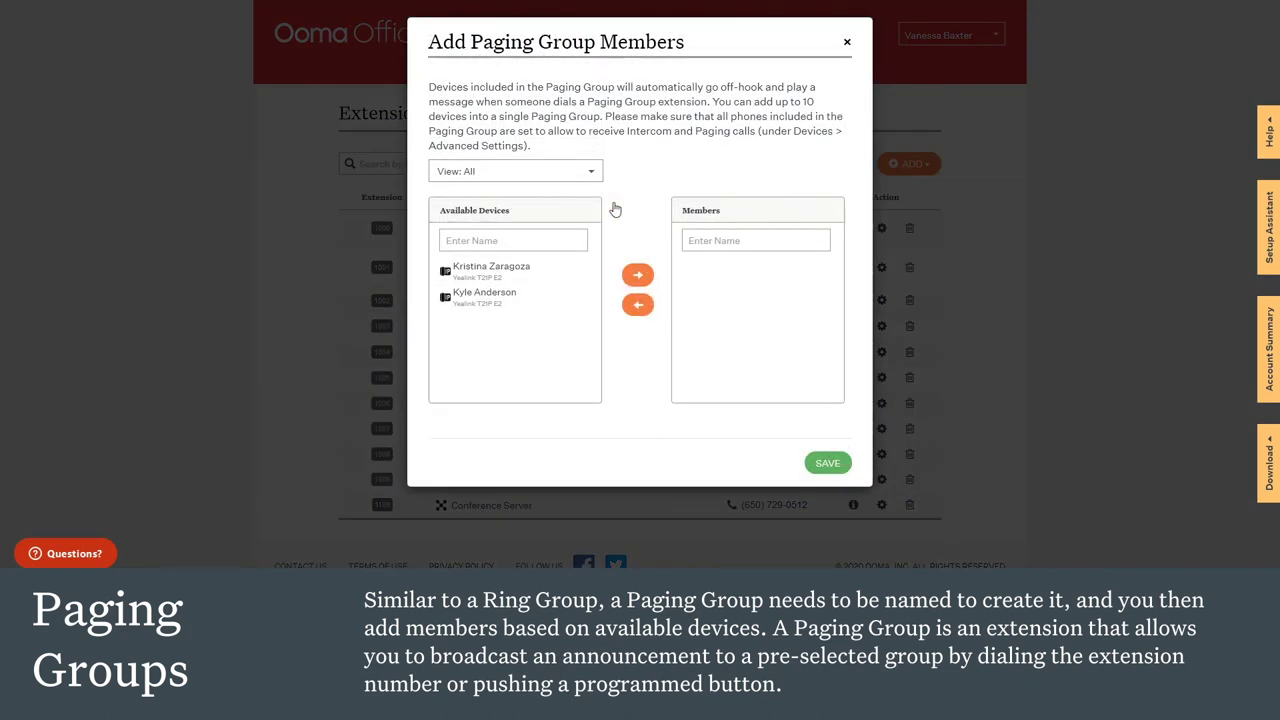
left_click(510, 267)
left_click(639, 280)
left_click(512, 270)
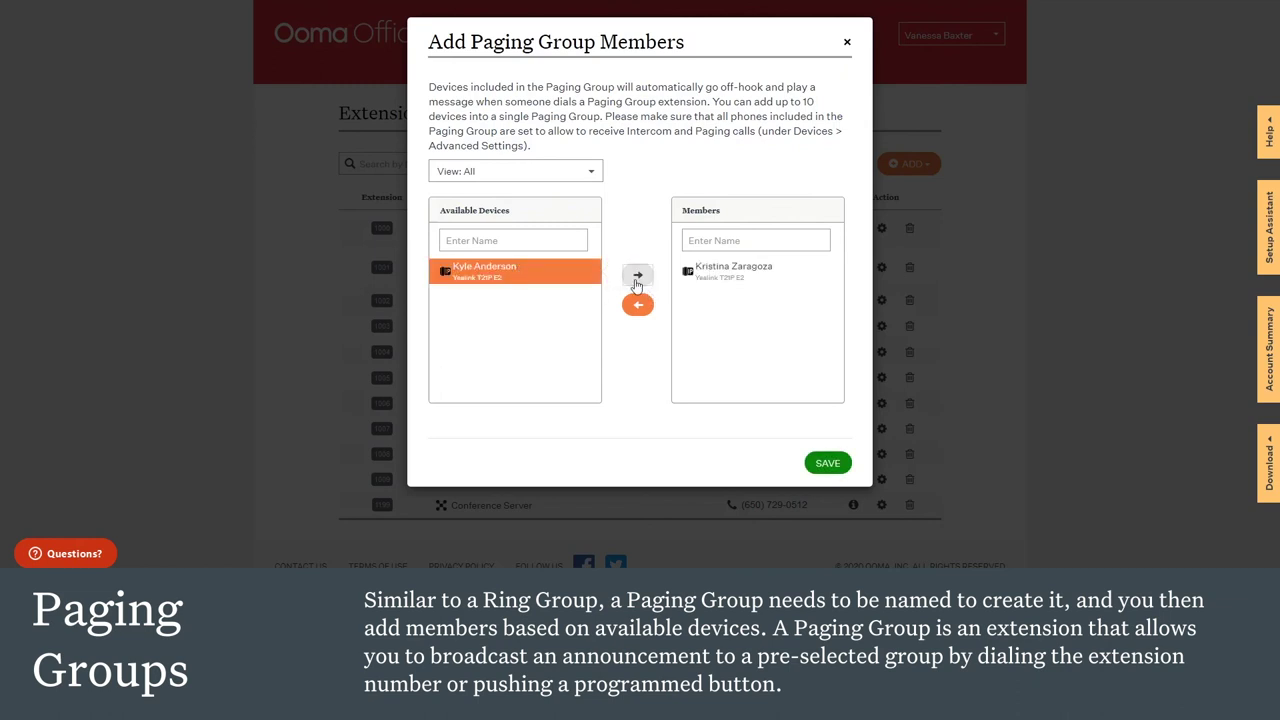
left_click(638, 276)
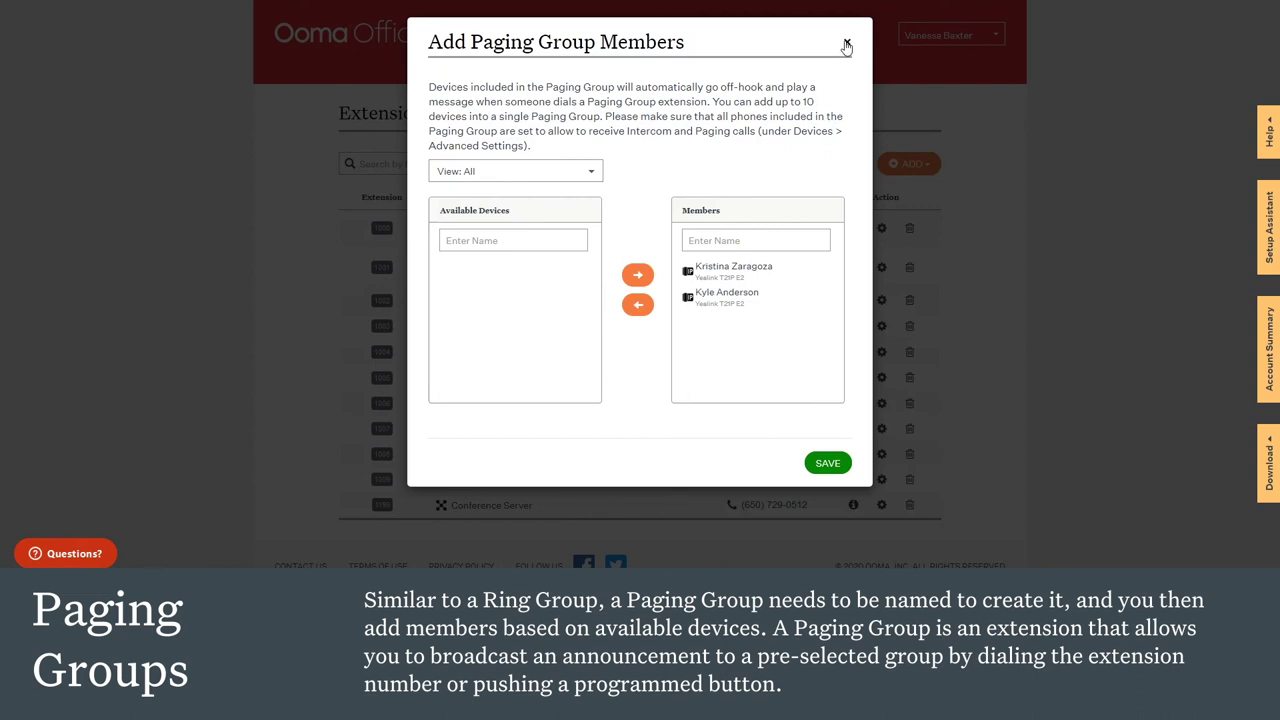
left_click(846, 45)
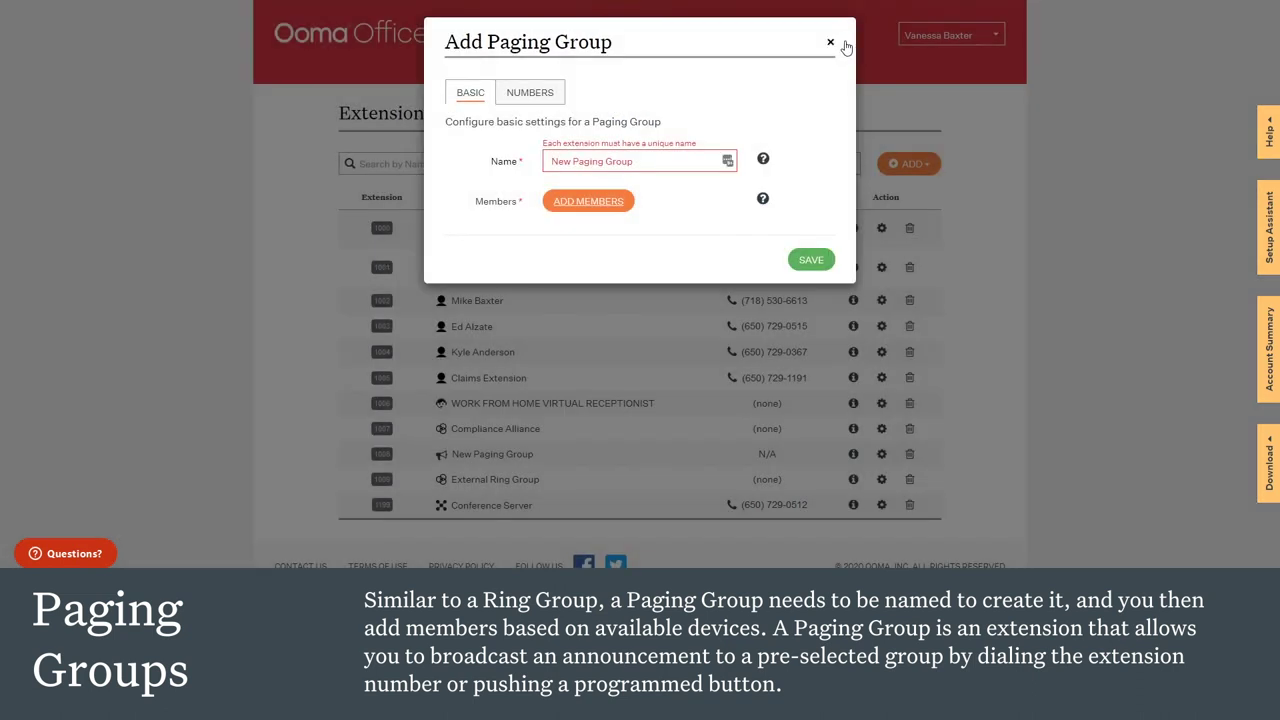
left_click(530, 94)
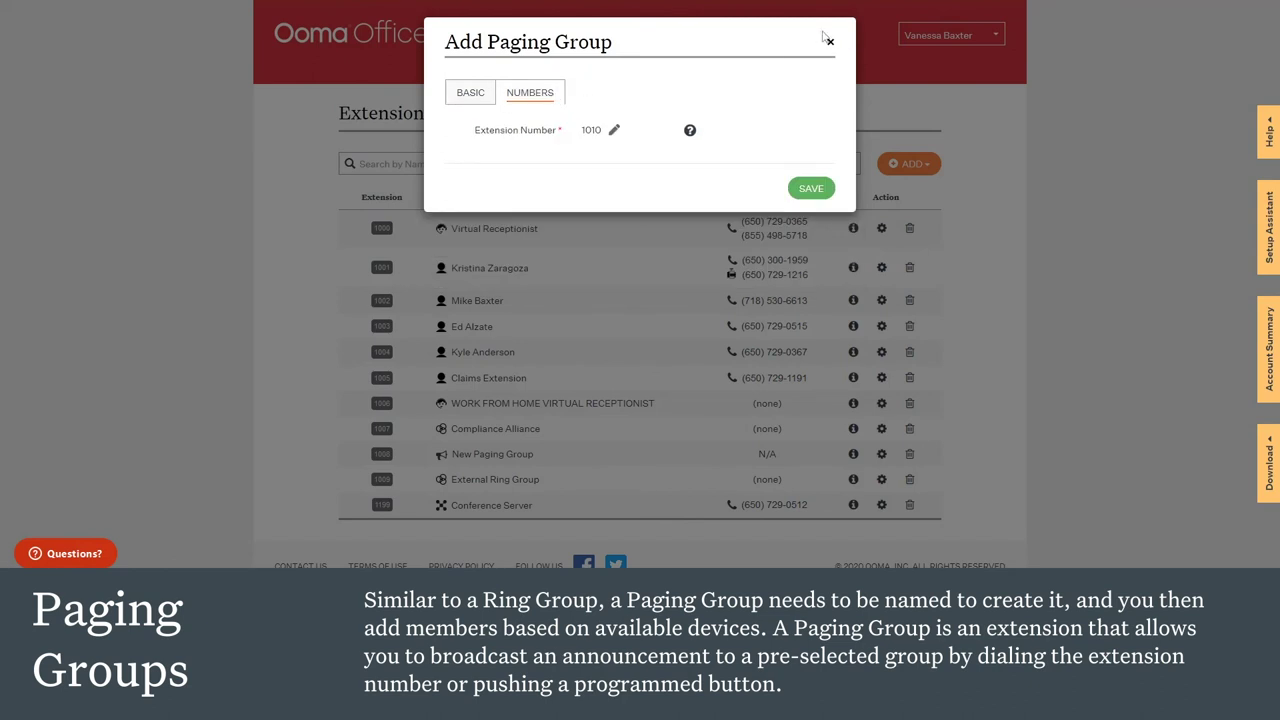